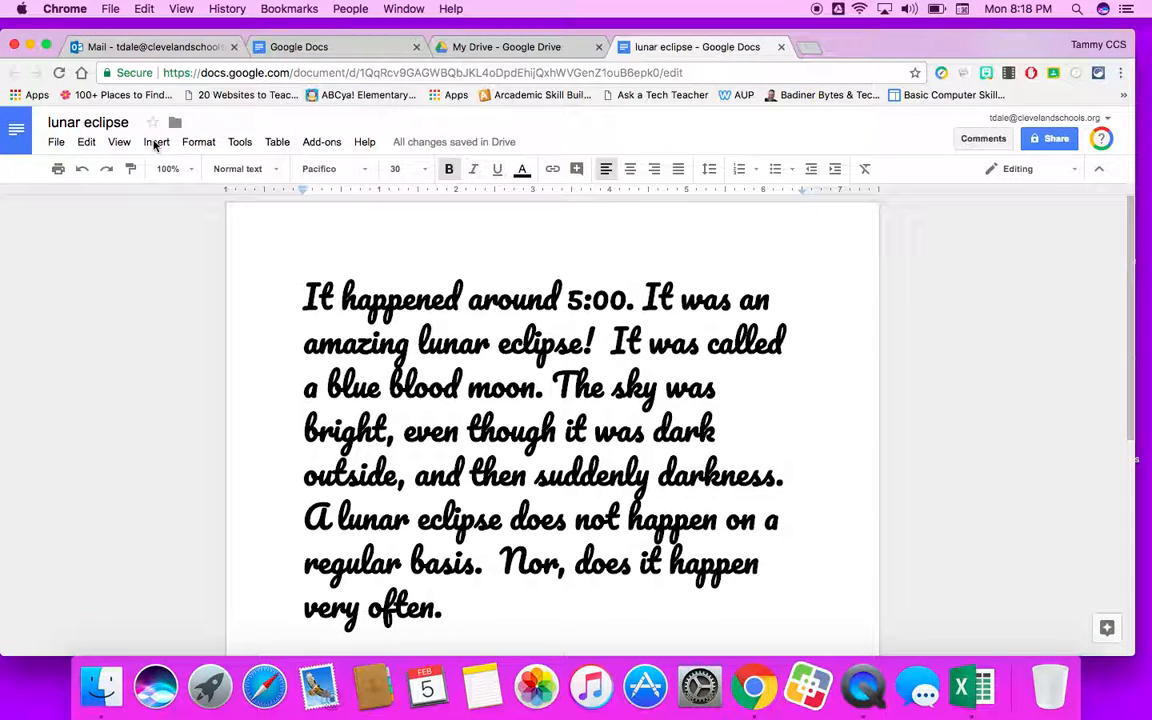
Open the image search-the-web panel for inserting a picture.
{"action": "left_click", "coordinate": [155, 142]}
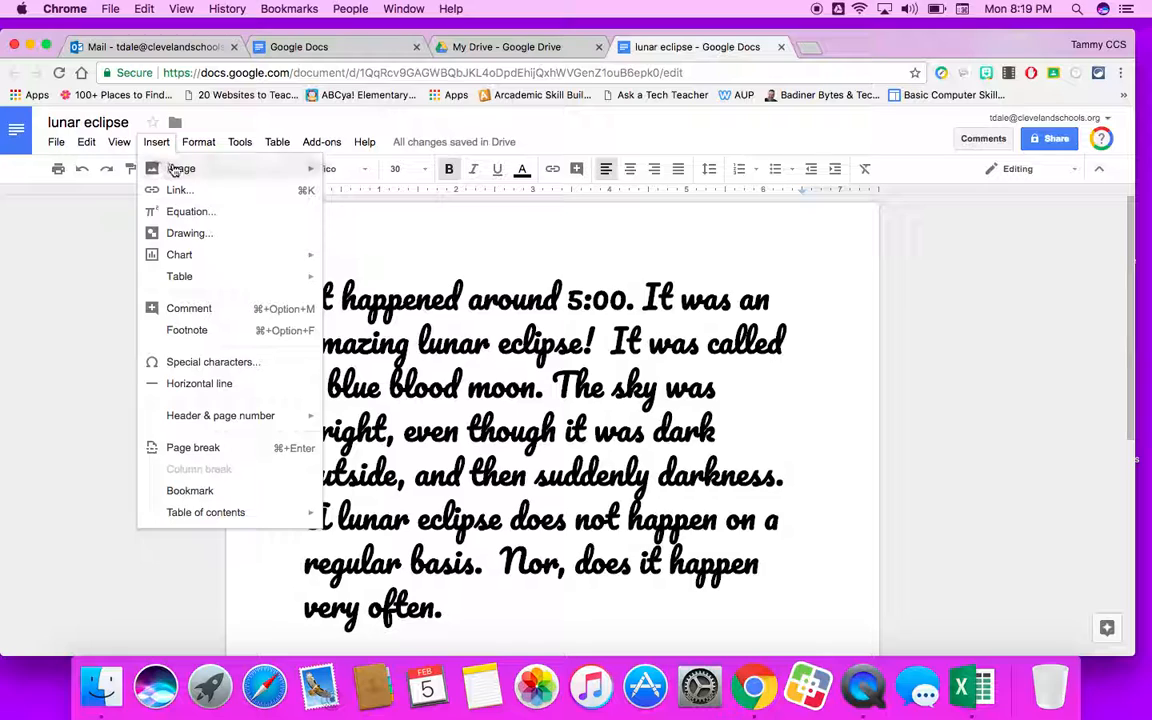
{"action": "mouse_move", "coordinate": [185, 171]}
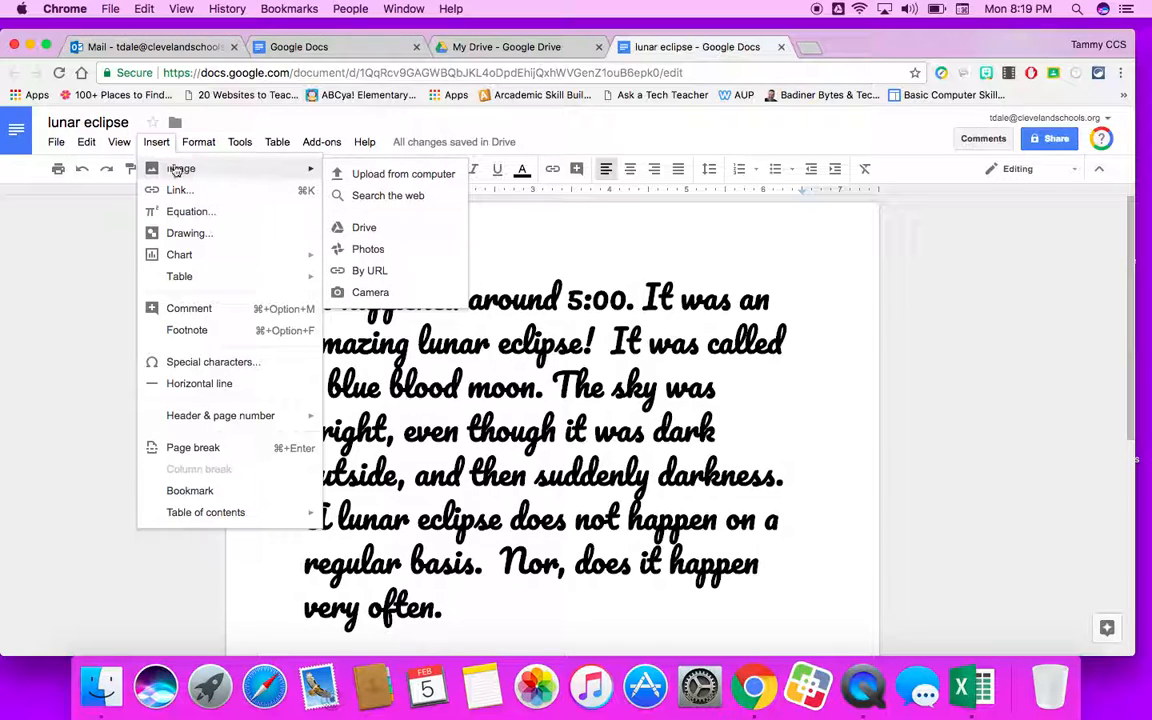
{"action": "left_click", "coordinate": [390, 197]}
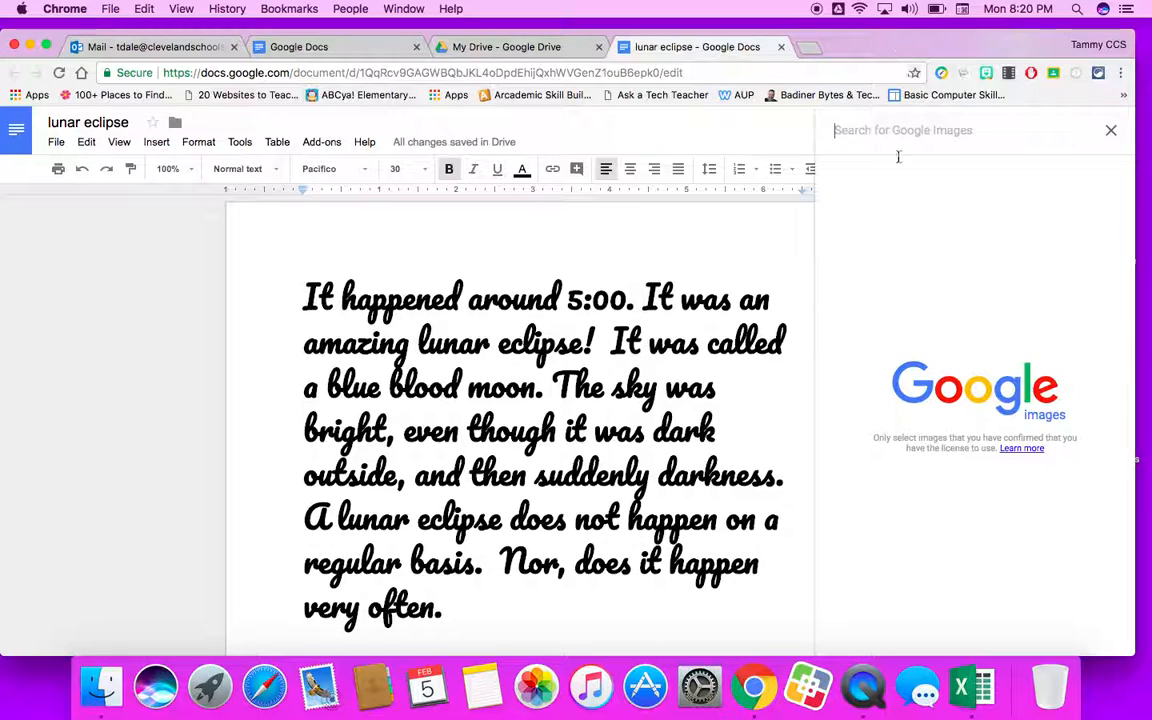
Search Google Images for lunar eclipse.
{"action": "left_click", "coordinate": [163, 145]}
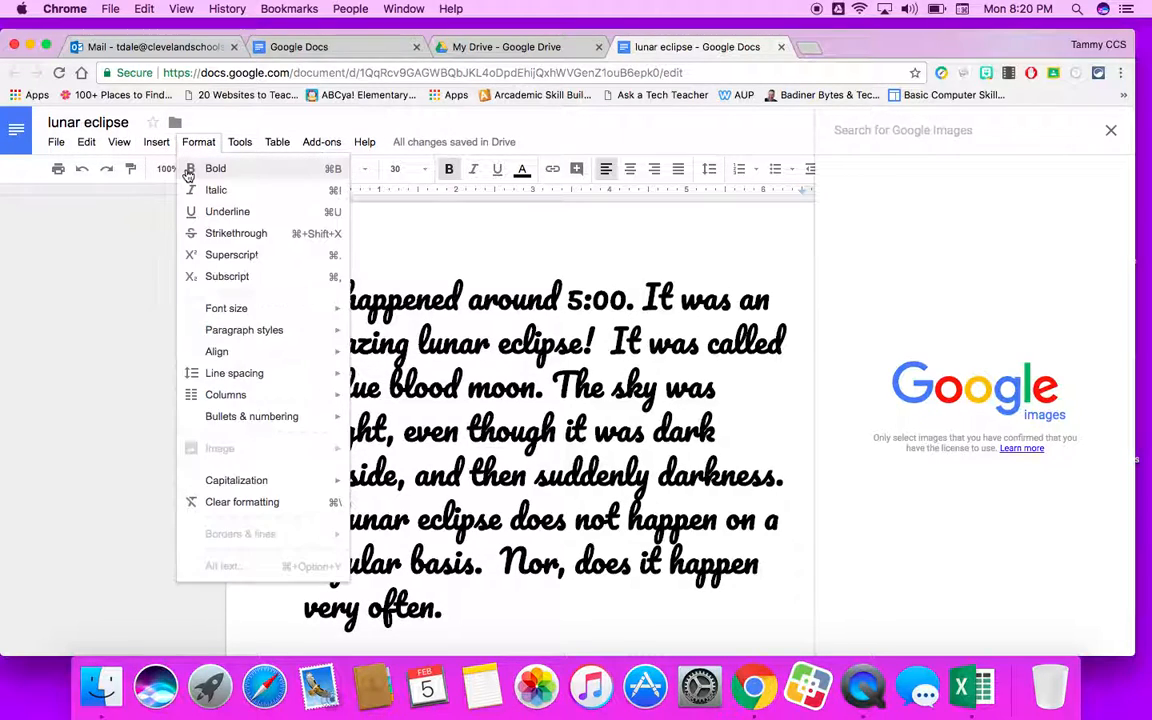
{"action": "mouse_move", "coordinate": [168, 168]}
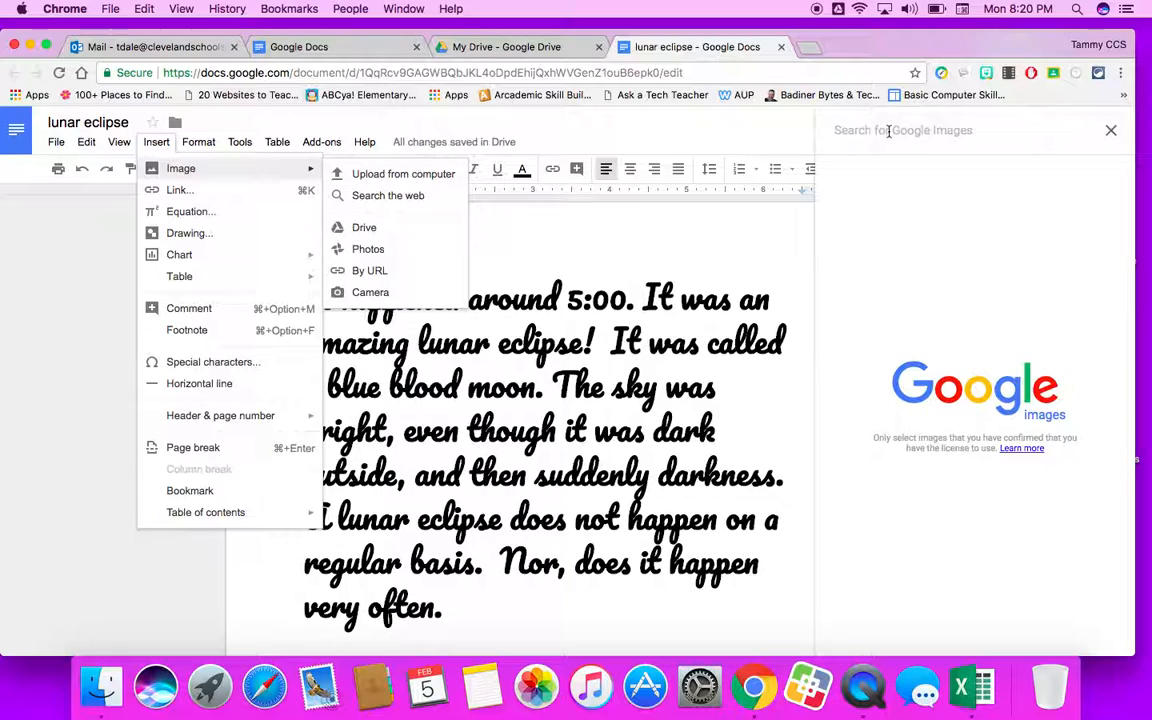
{"action": "left_click", "coordinate": [854, 131]}
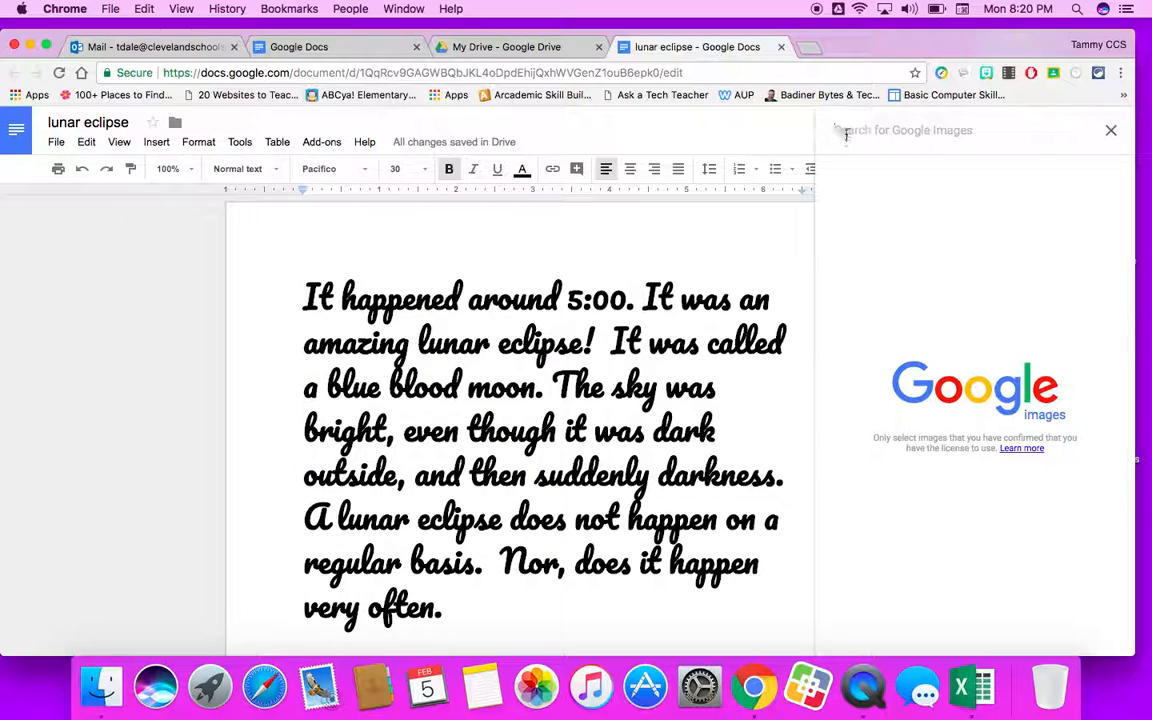
{"action": "type", "text": "luna"}
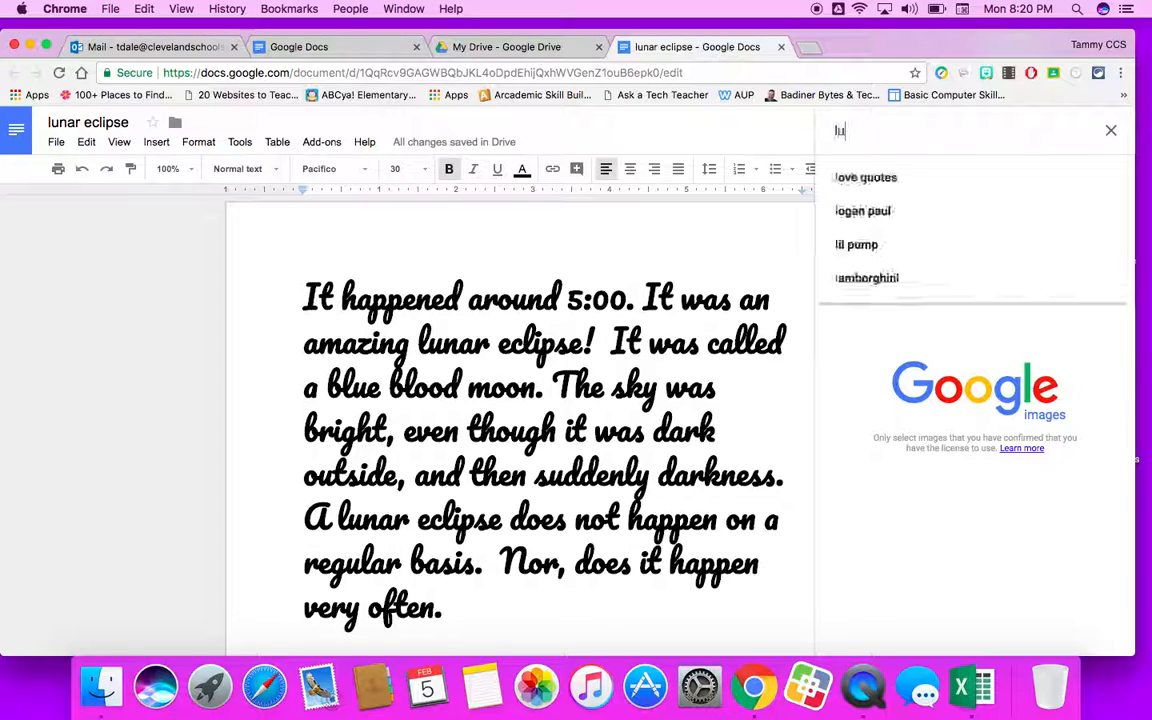
{"action": "type", "text": "r eclipse"}
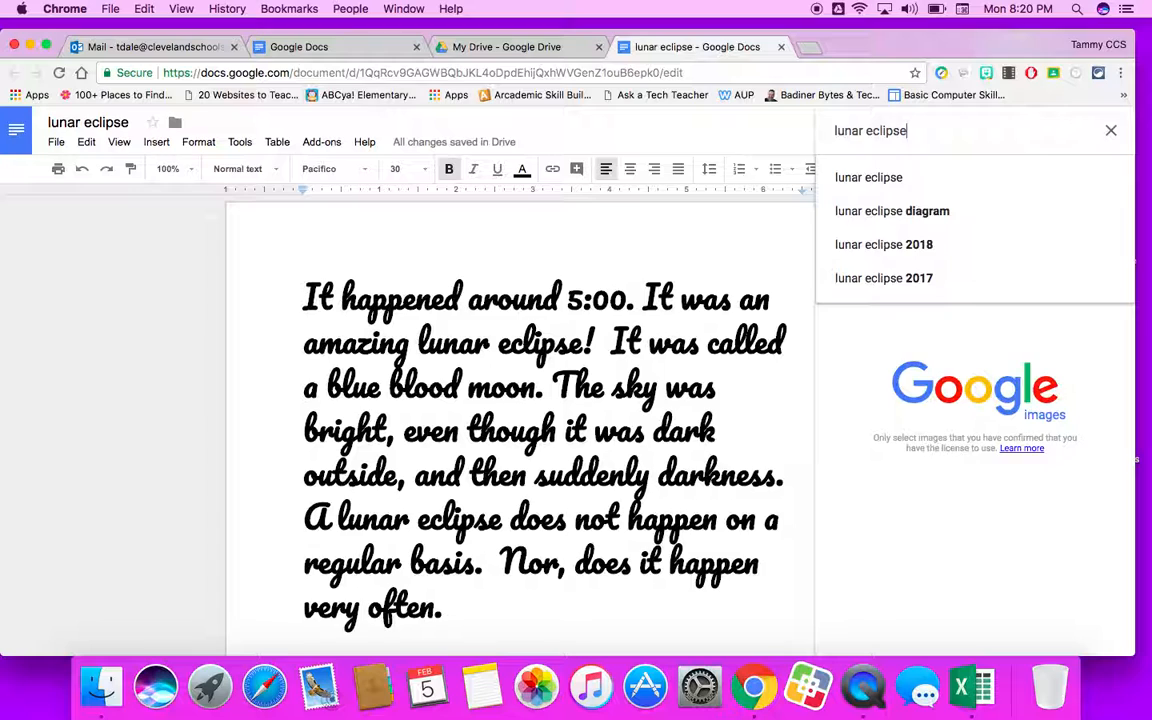
{"action": "key", "text": "Return"}
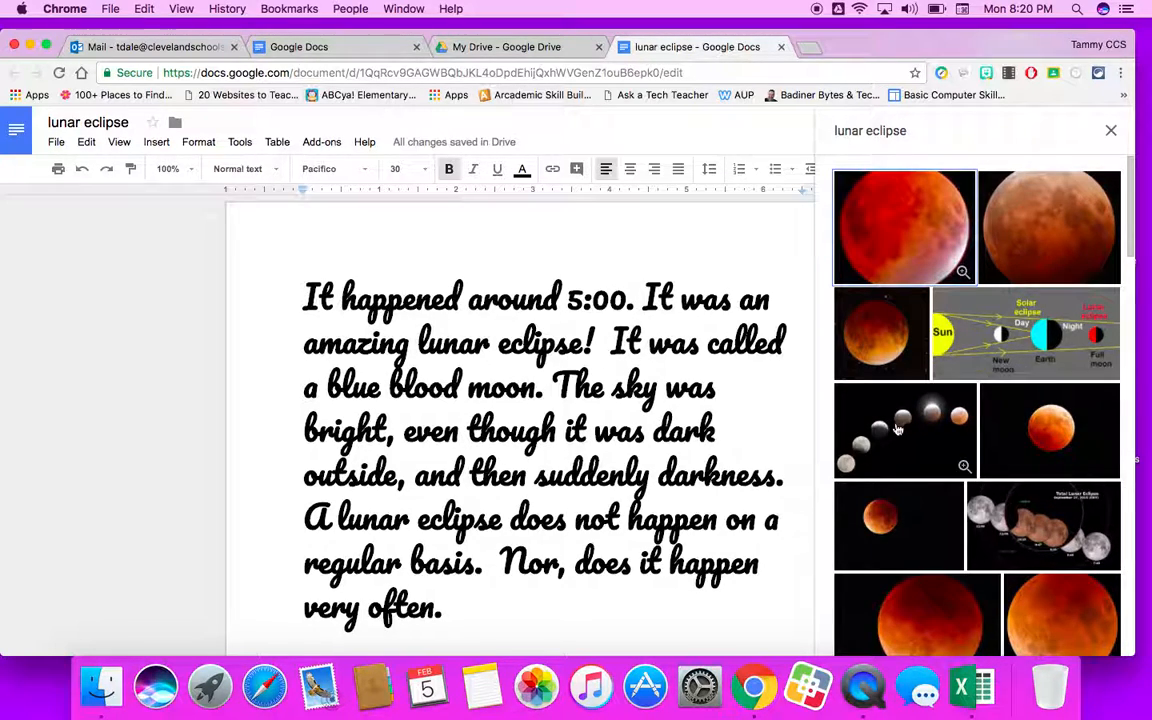
Pick the moon-phases image with a red moon from the results and insert it into the document.
{"action": "scroll", "coordinate": [933, 440], "scroll_direction": "down", "scroll_amount": 2}
{"action": "scroll", "coordinate": [933, 440], "scroll_direction": "down", "scroll_amount": 5}
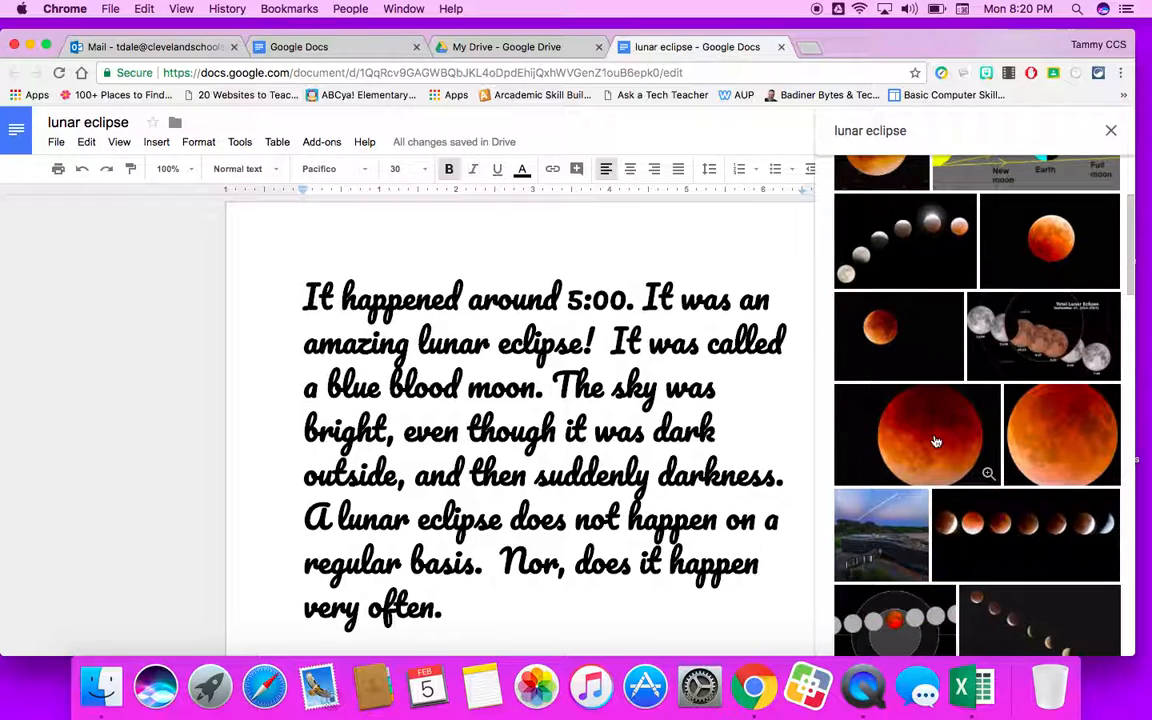
{"action": "scroll", "coordinate": [933, 440], "scroll_direction": "down", "scroll_amount": 6}
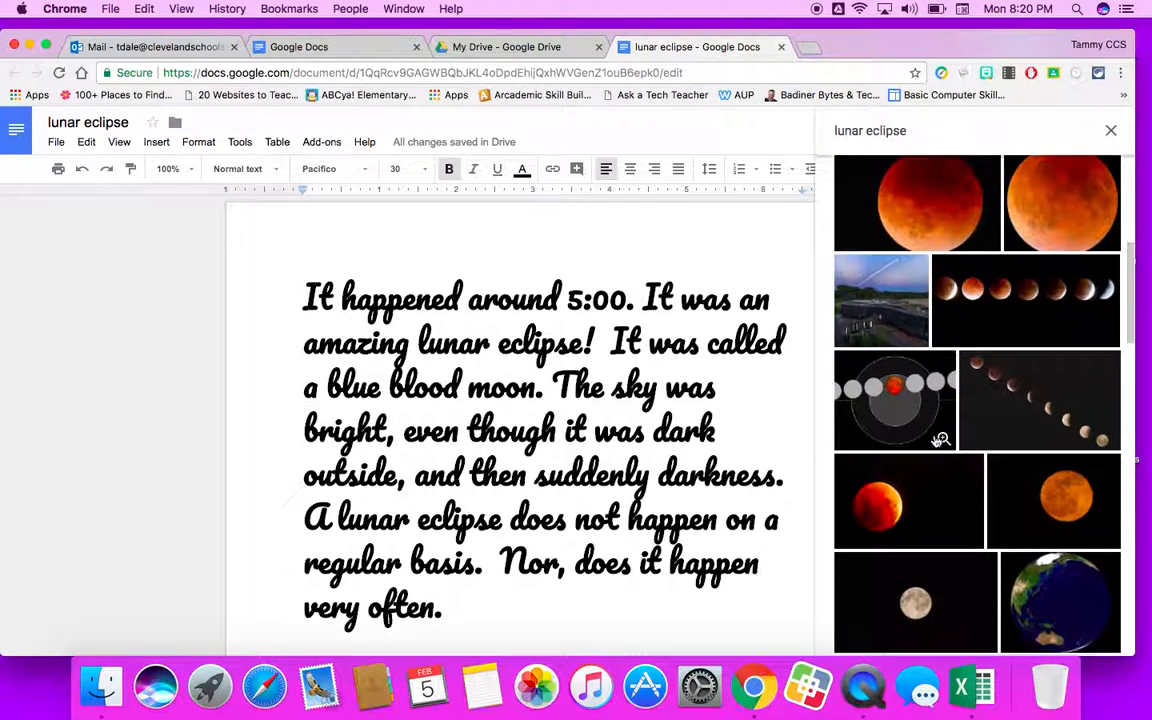
{"action": "scroll", "coordinate": [935, 444], "scroll_direction": "down", "scroll_amount": 6}
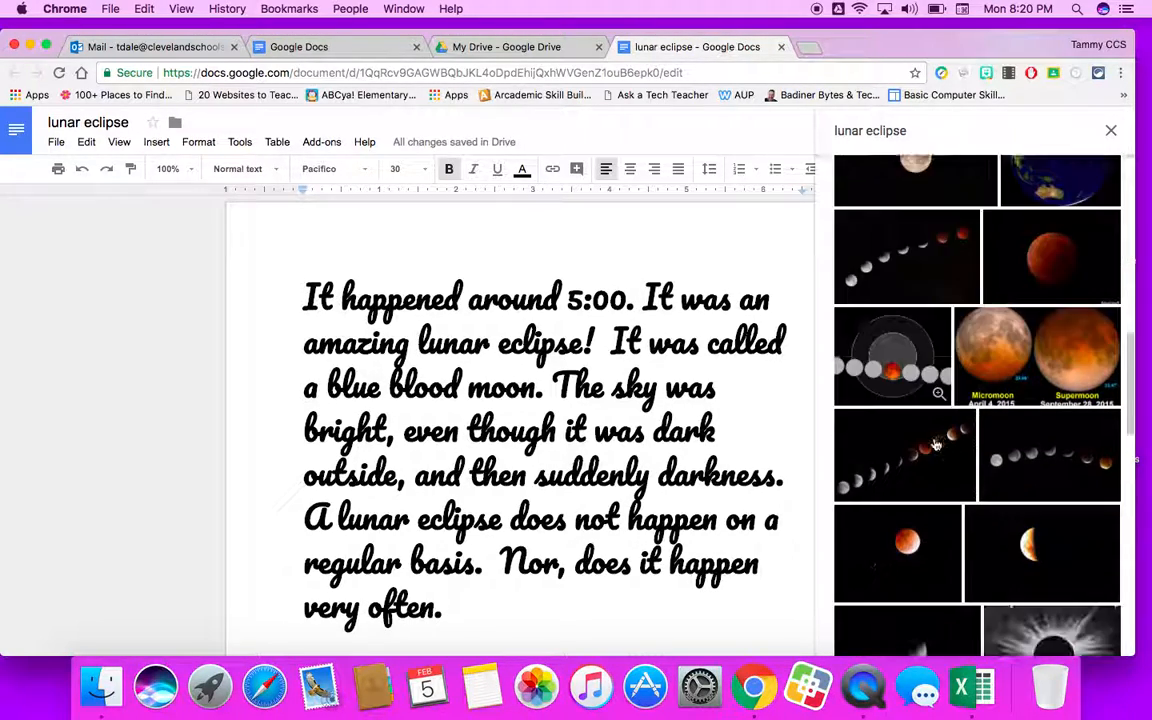
{"action": "scroll", "coordinate": [933, 445], "scroll_direction": "down", "scroll_amount": 8}
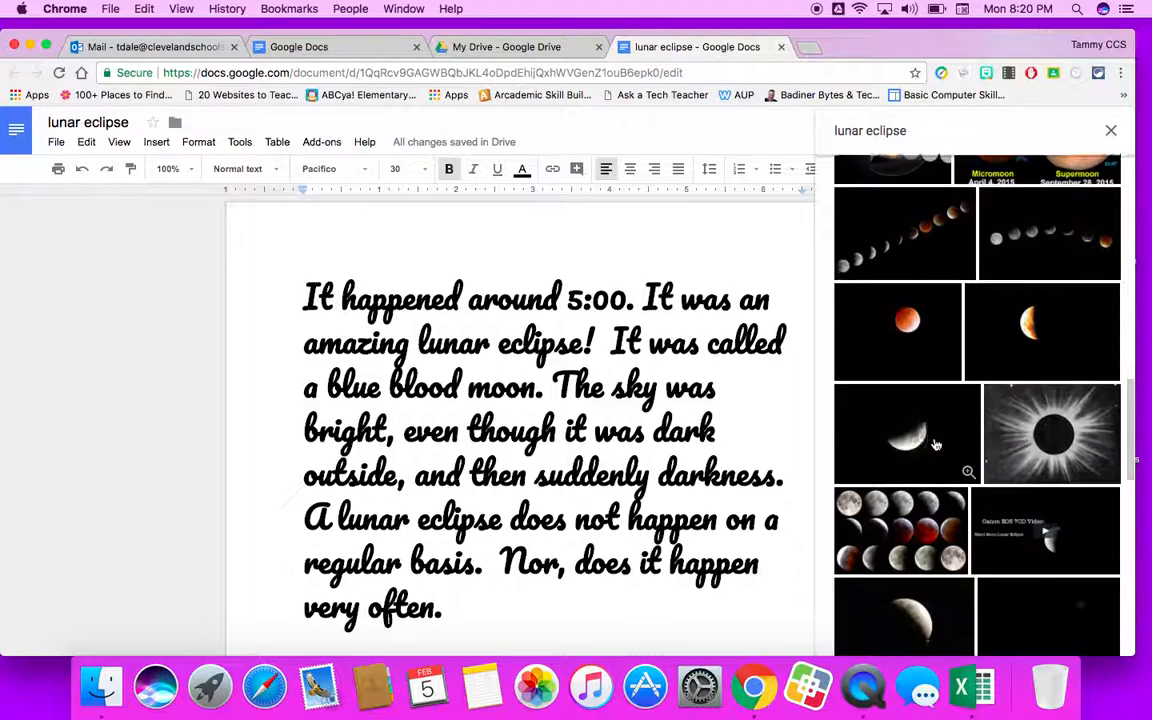
{"action": "scroll", "coordinate": [937, 446], "scroll_direction": "down", "scroll_amount": 3}
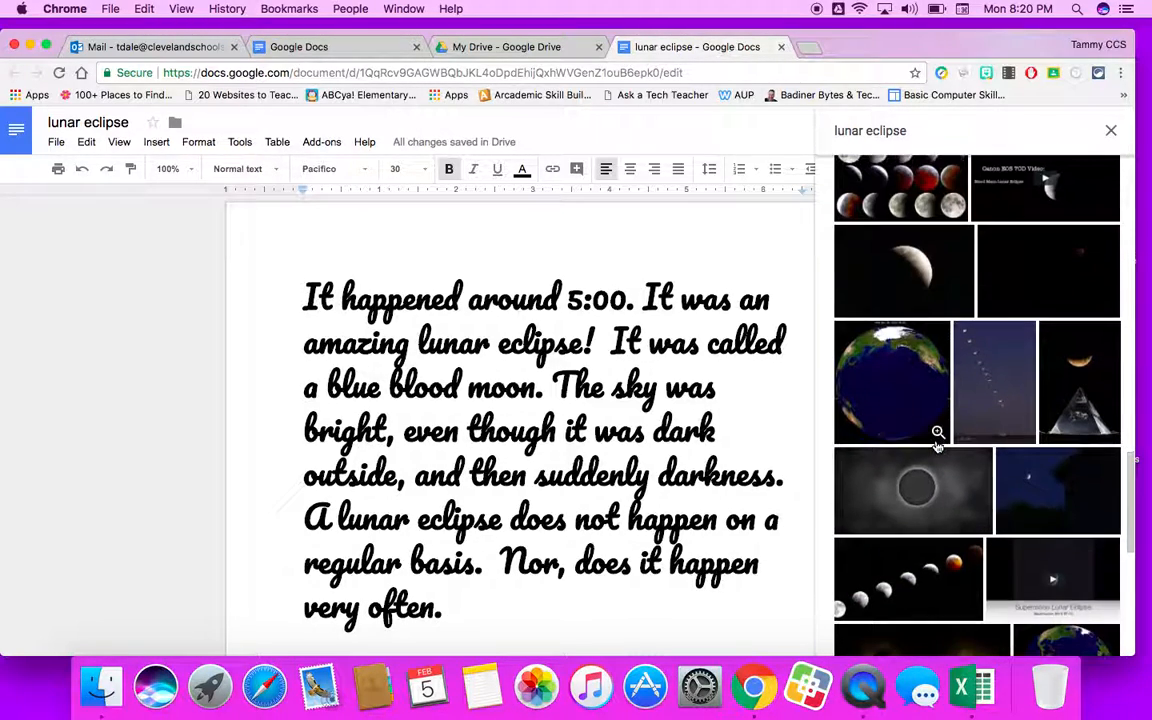
{"action": "scroll", "coordinate": [936, 447], "scroll_direction": "down", "scroll_amount": 5}
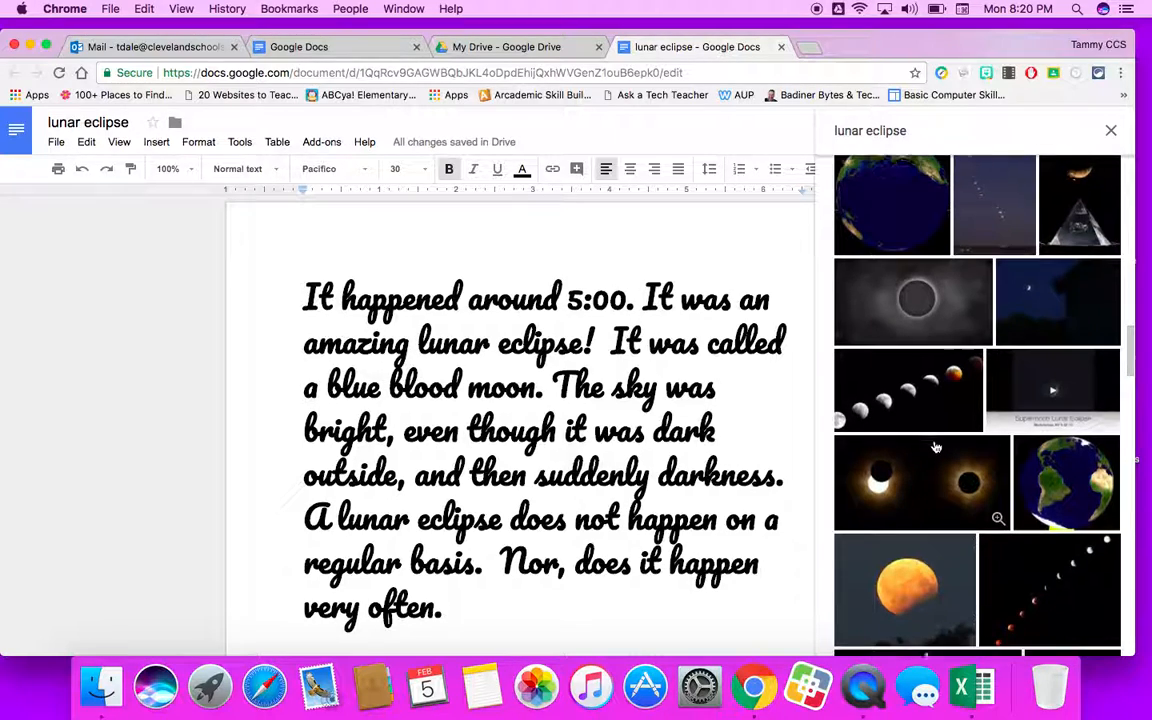
{"action": "scroll", "coordinate": [936, 447], "scroll_direction": "down", "scroll_amount": 4}
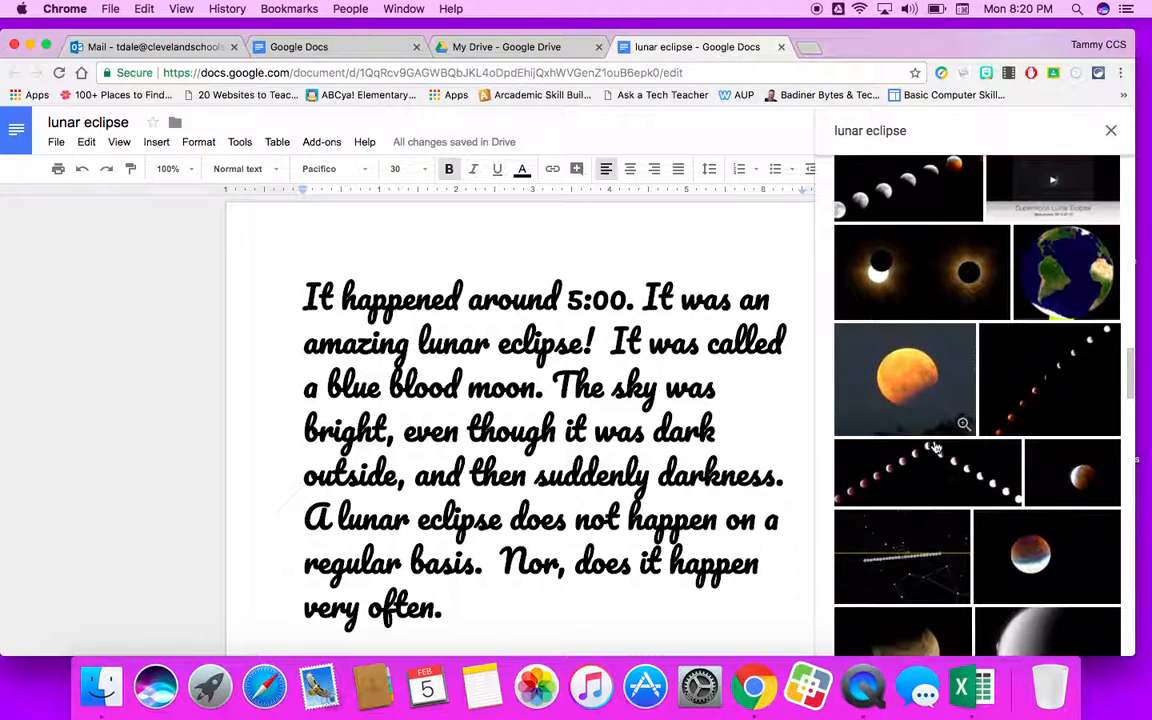
{"action": "scroll", "coordinate": [936, 447], "scroll_direction": "down", "scroll_amount": 3}
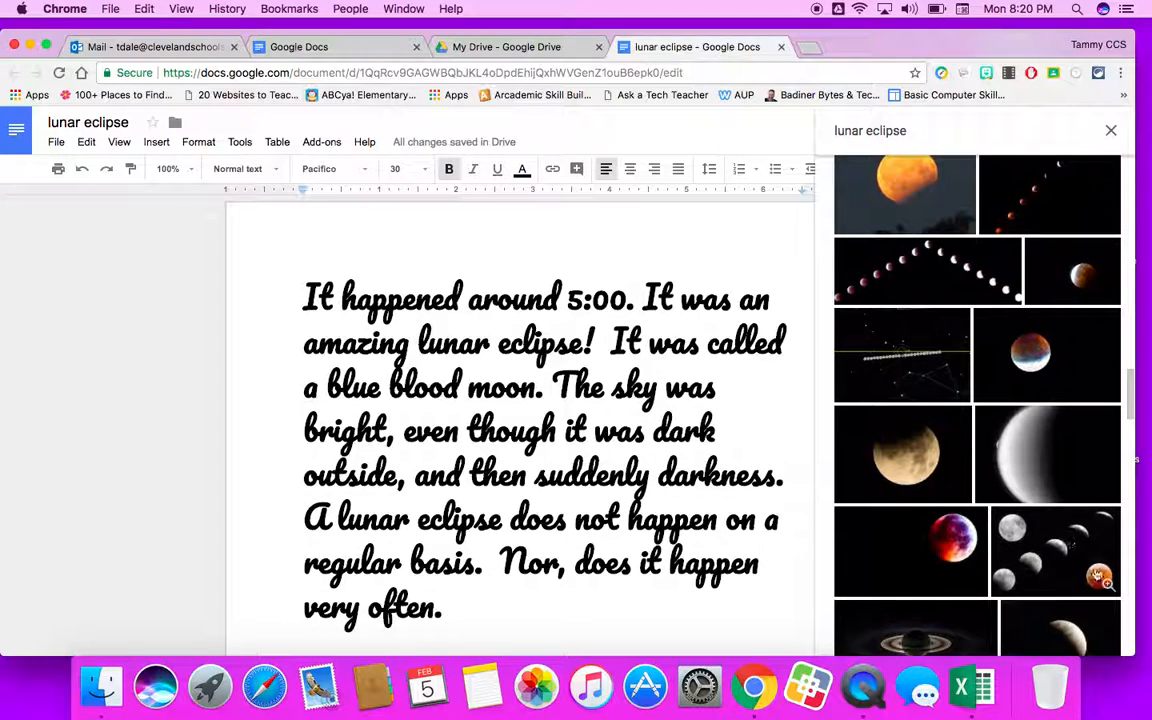
{"action": "left_click", "coordinate": [1054, 537]}
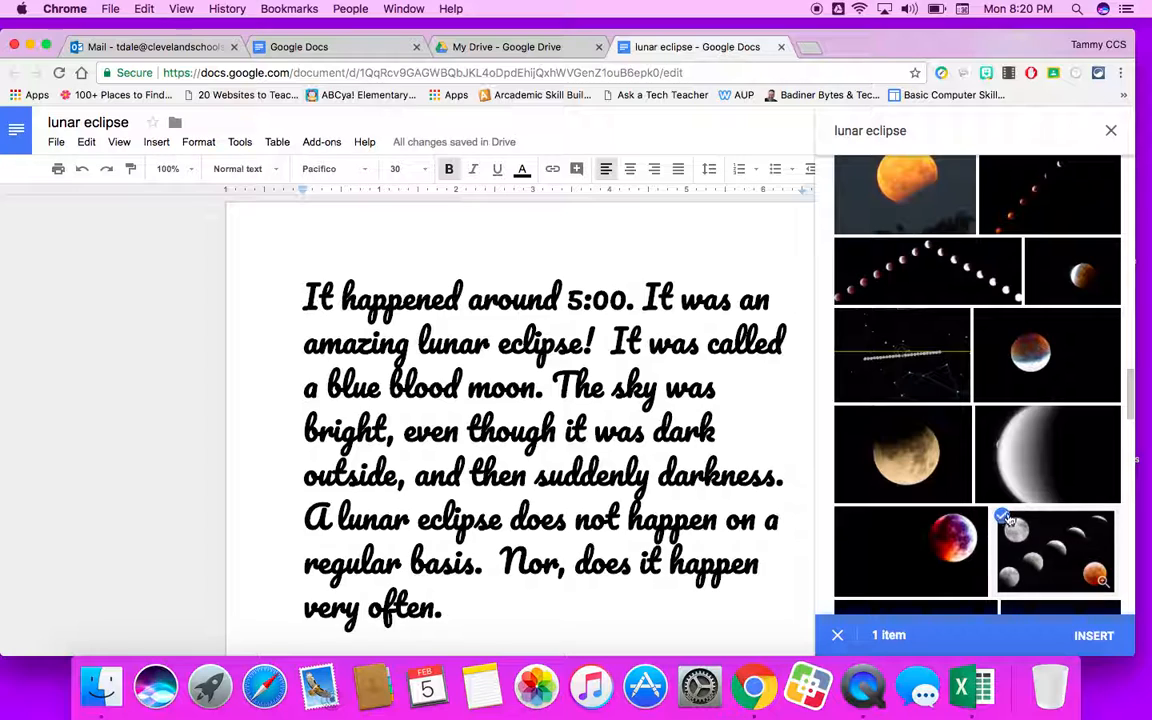
{"action": "left_click_drag", "start_coordinate": [1012, 525], "coordinate": [990, 501]}
{"action": "left_click", "coordinate": [1096, 636]}
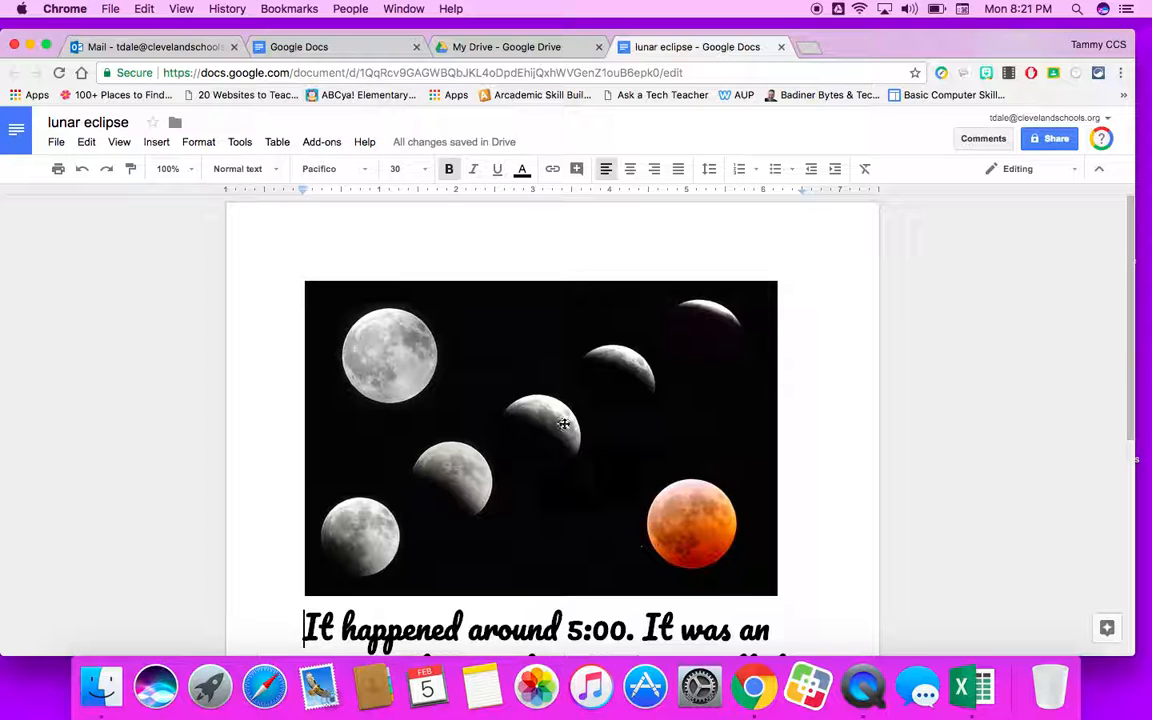
Resize the inserted image smaller using its corner handles.
{"action": "left_click", "coordinate": [532, 412]}
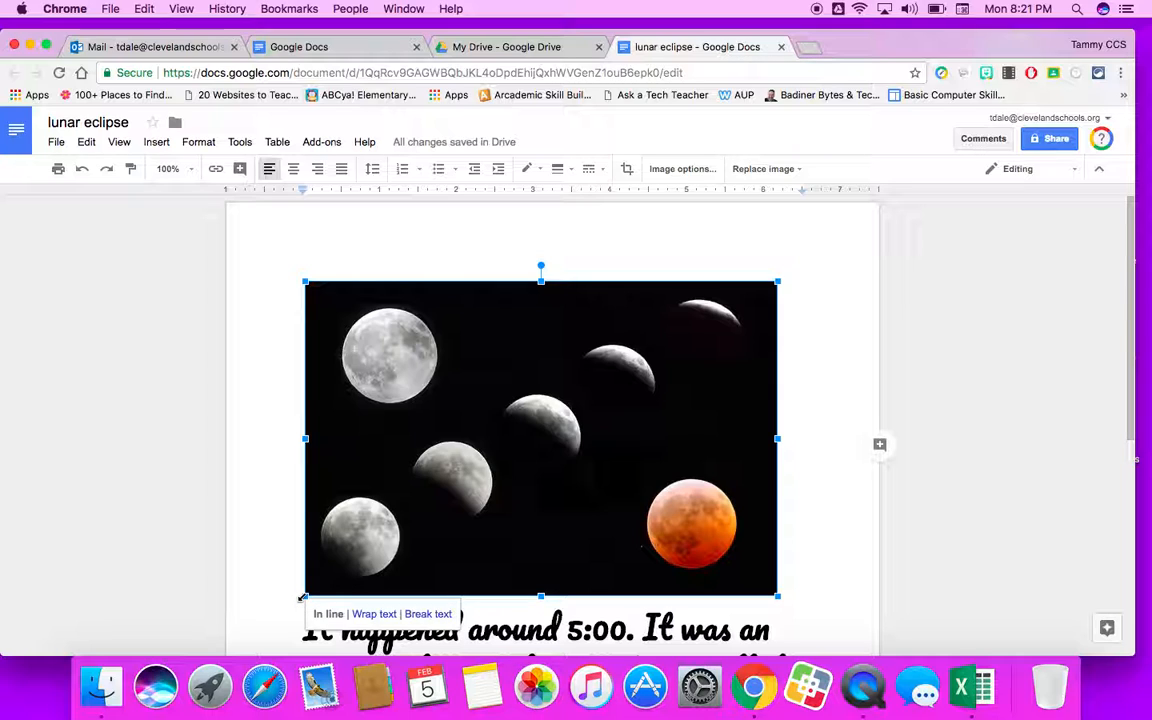
{"action": "left_click_drag", "start_coordinate": [302, 597], "coordinate": [344, 576]}
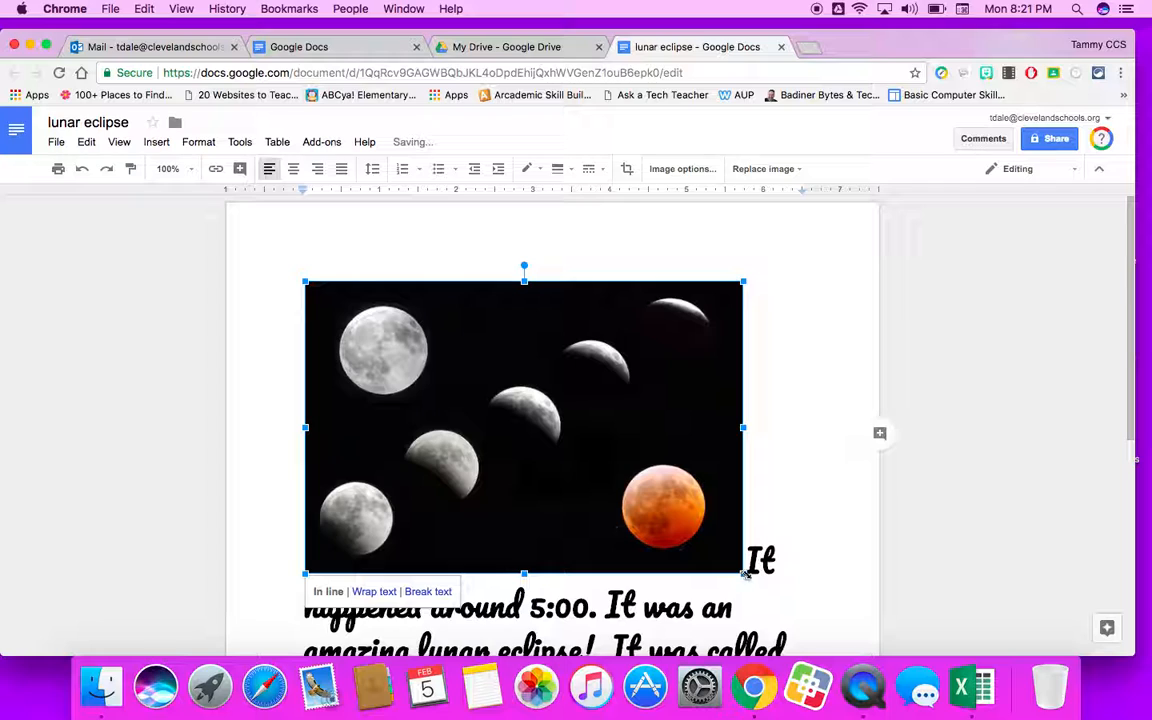
{"action": "left_click_drag", "start_coordinate": [742, 572], "coordinate": [699, 517]}
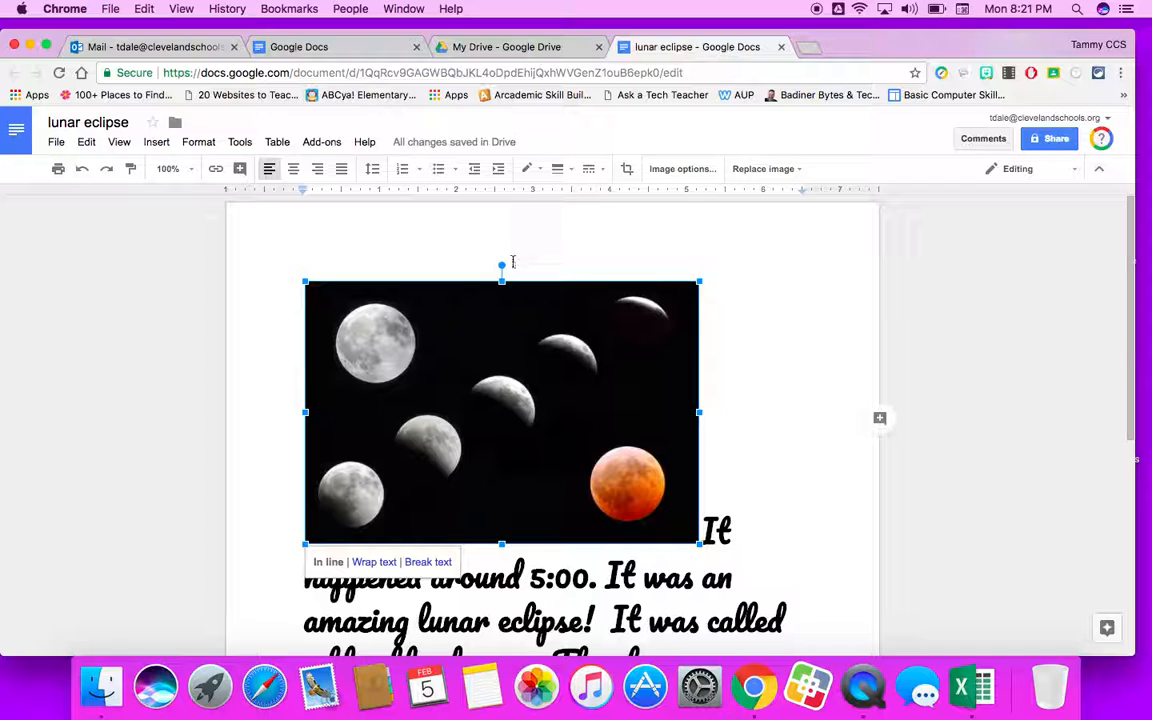
Rotate the image slightly counter-clockwise and set its text layout to Wrap text.
{"action": "left_click_drag", "start_coordinate": [502, 265], "coordinate": [498, 309]}
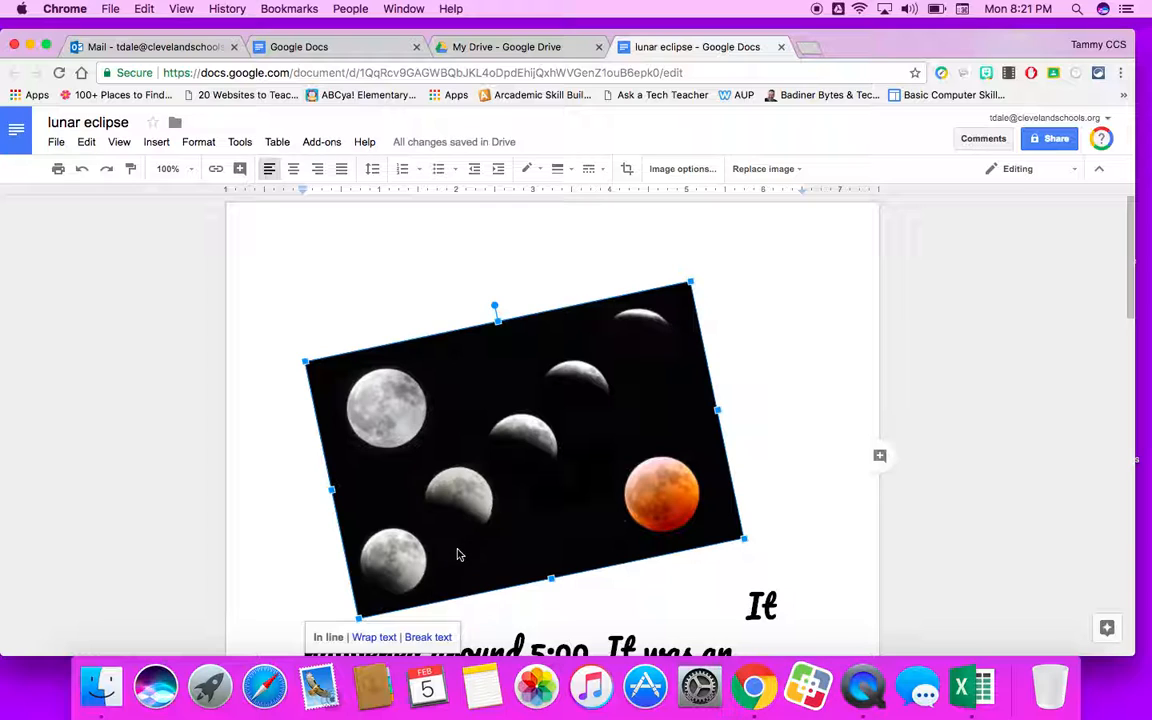
{"action": "scroll", "coordinate": [459, 550], "scroll_direction": "down", "scroll_amount": 1}
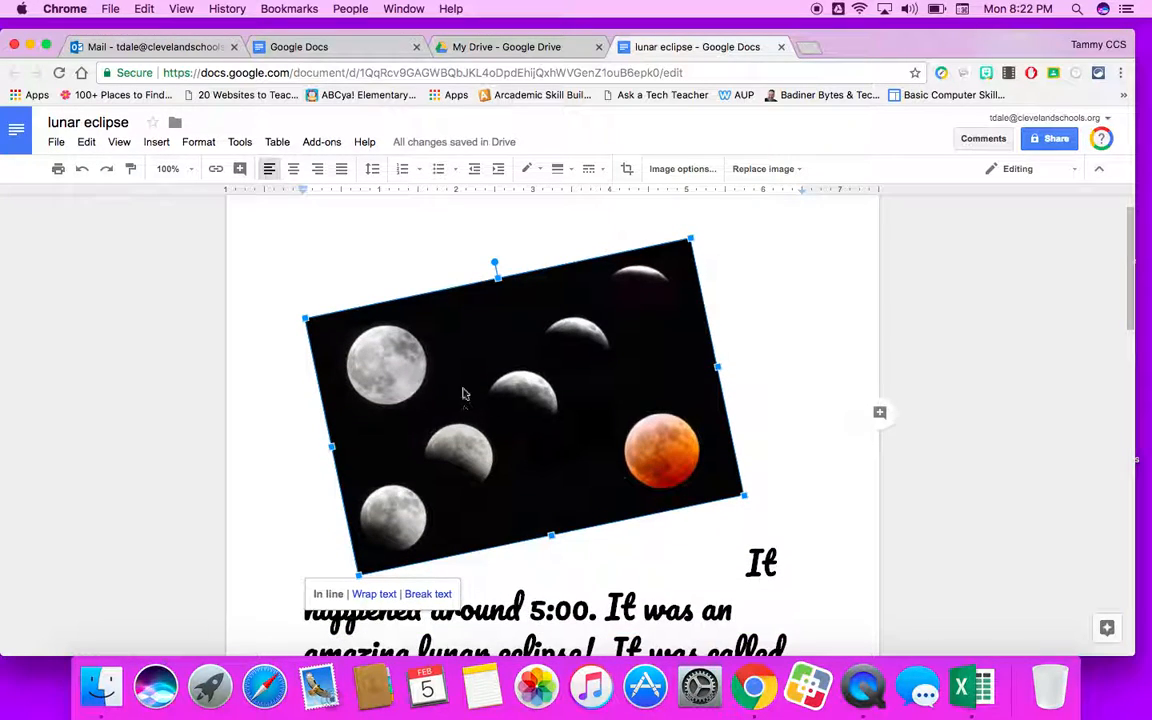
{"action": "left_click", "coordinate": [372, 596]}
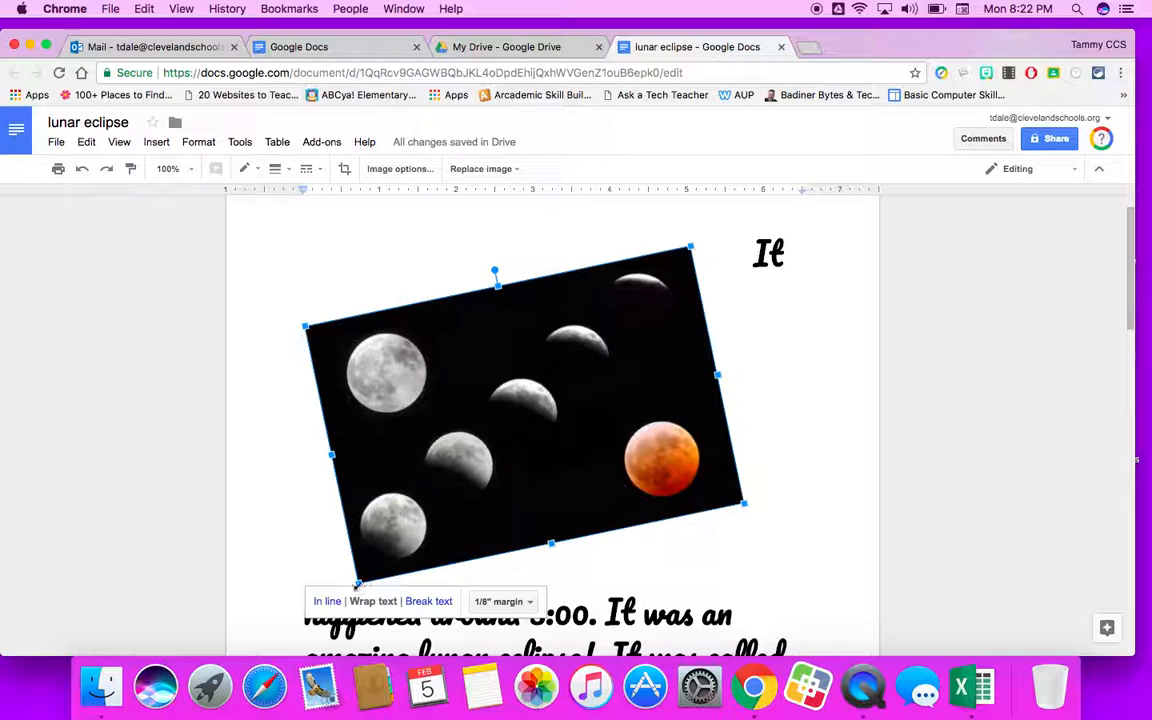
Shrink the image further and move it to the left of the opening lines of text.
{"action": "left_click_drag", "start_coordinate": [358, 582], "coordinate": [437, 497]}
{"action": "left_click_drag", "start_coordinate": [450, 370], "coordinate": [340, 420]}
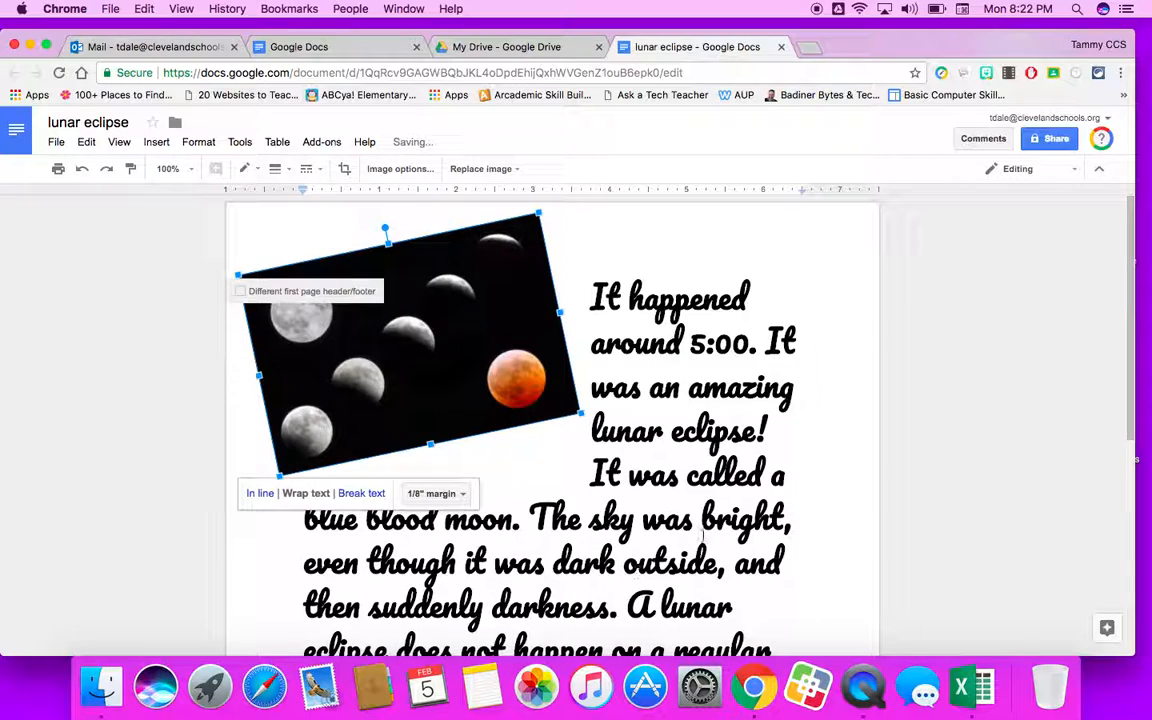
{"action": "left_click_drag", "start_coordinate": [416, 354], "coordinate": [452, 416]}
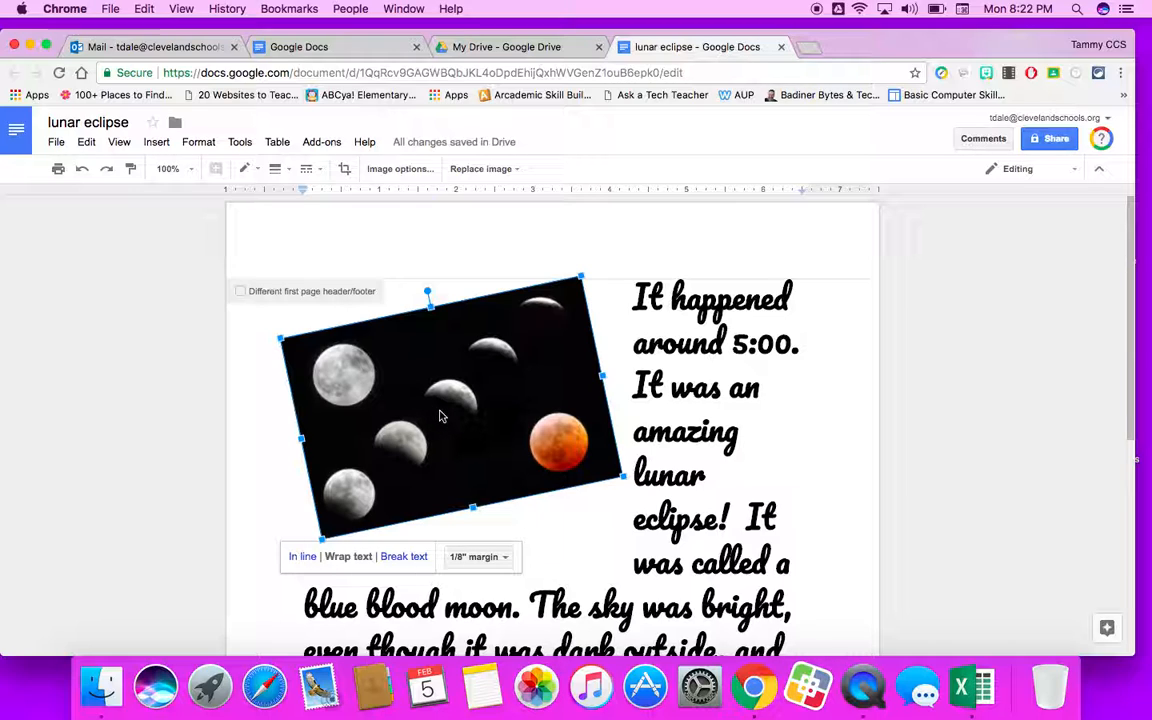
{"action": "left_click", "coordinate": [787, 515]}
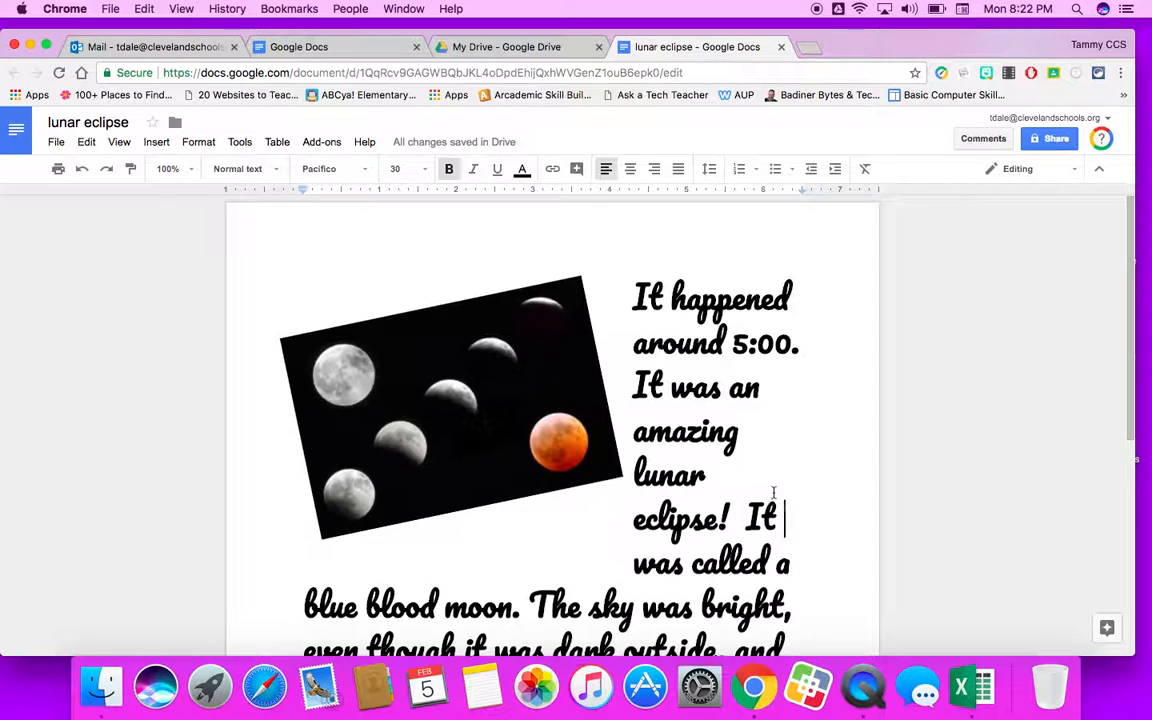
{"action": "scroll", "coordinate": [774, 492], "scroll_direction": "down", "scroll_amount": 3}
{"action": "double_click", "coordinate": [825, 488]}
{"action": "left_click", "coordinate": [811, 484]}
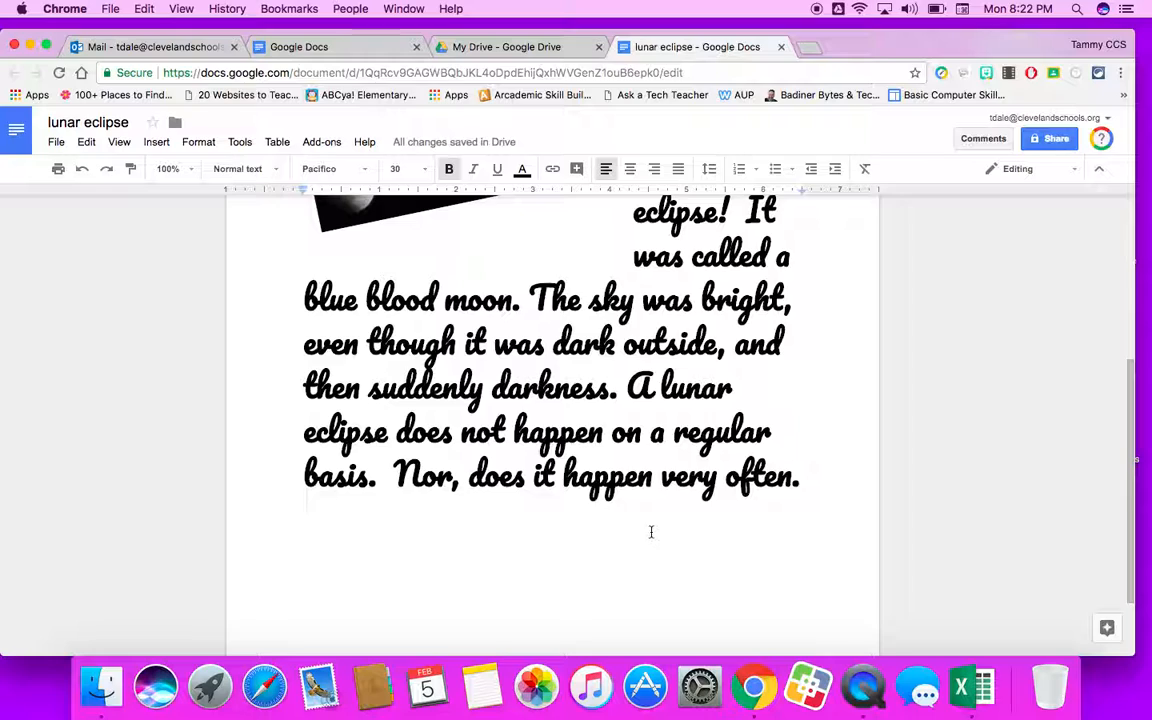
{"action": "scroll", "coordinate": [645, 538], "scroll_direction": "up", "scroll_amount": 5}
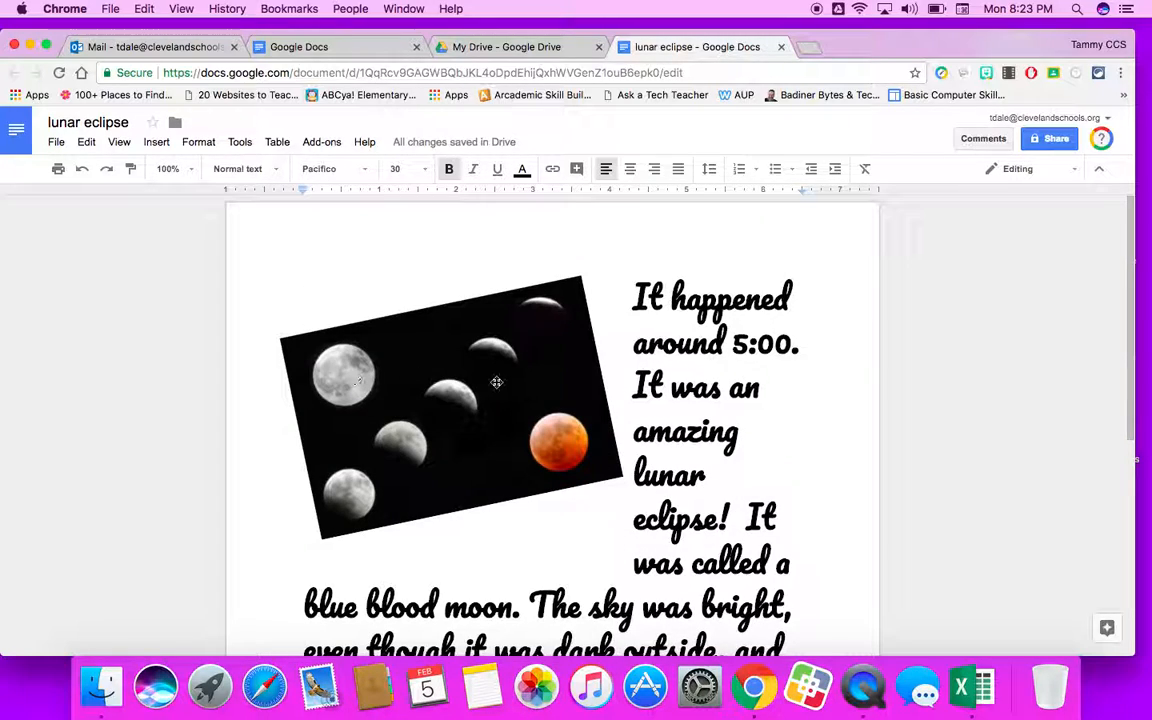
{"action": "left_click", "coordinate": [437, 375]}
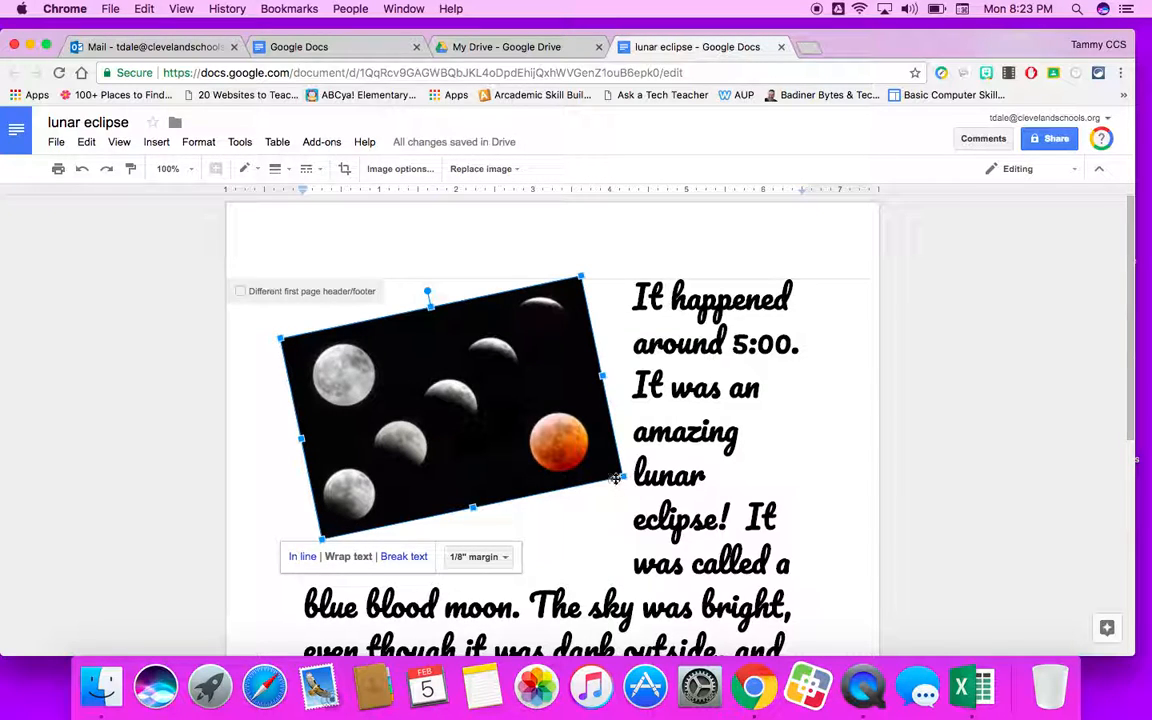
{"action": "key", "text": "BackSpace"}
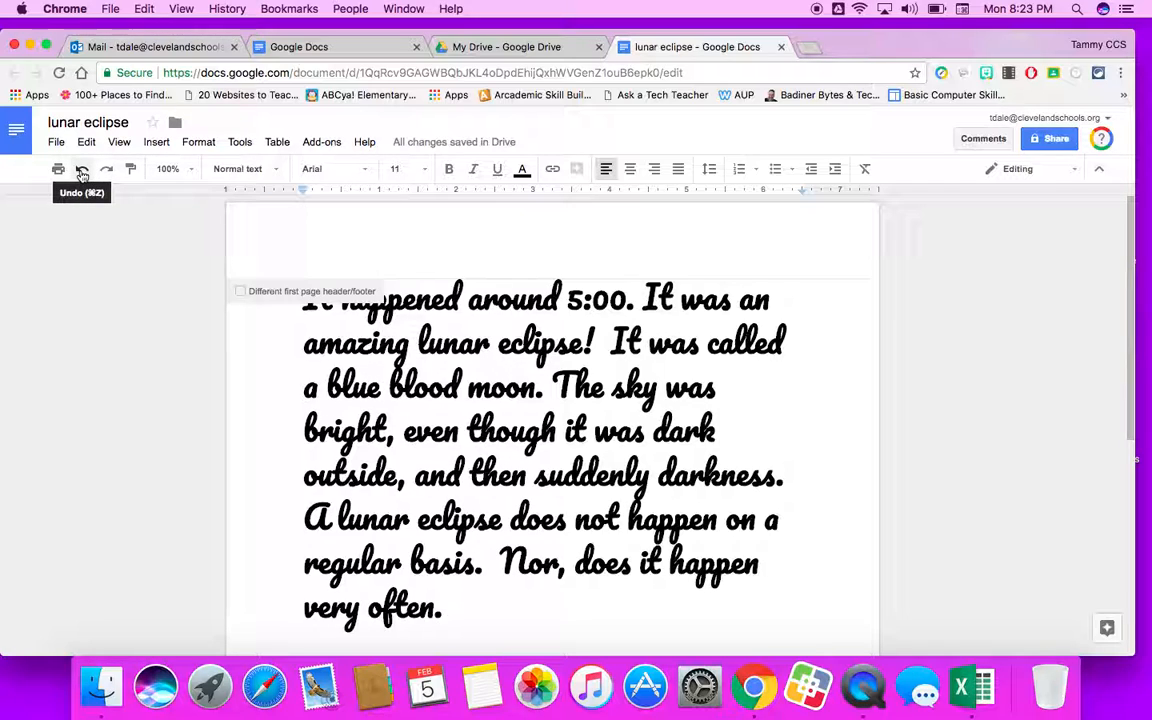
{"action": "left_click", "coordinate": [82, 172]}
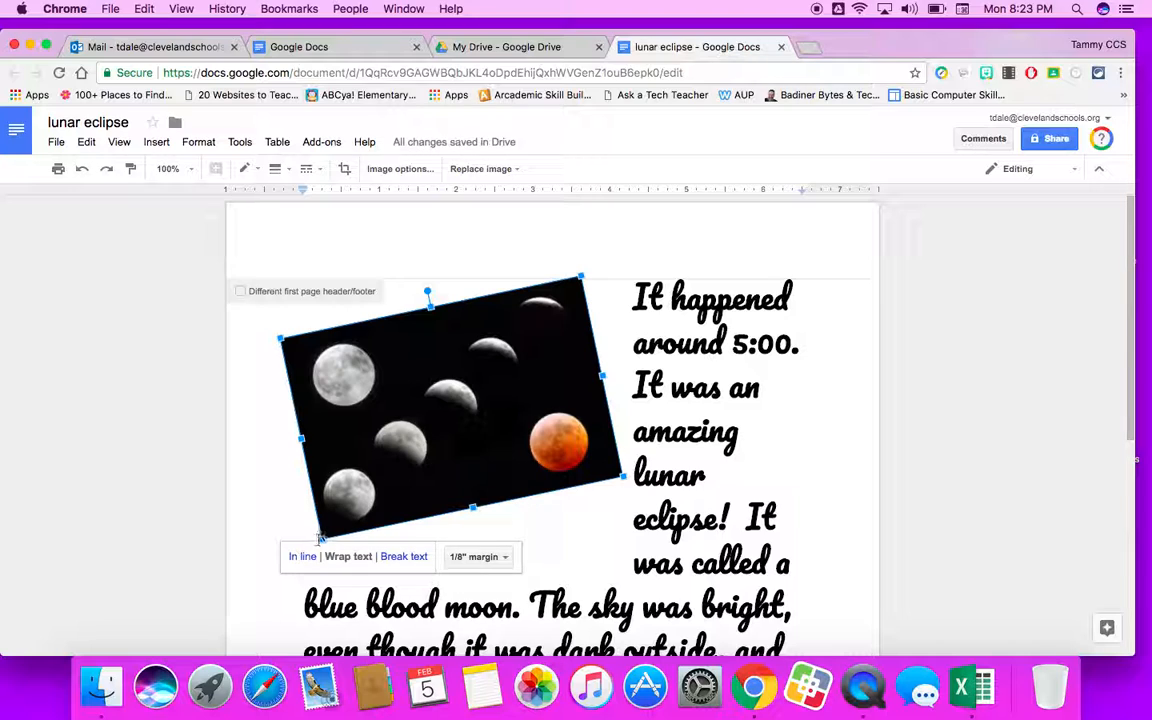
Enlarge the image slightly and drag it below the paragraph's last line.
{"action": "left_click_drag", "start_coordinate": [321, 540], "coordinate": [297, 562]}
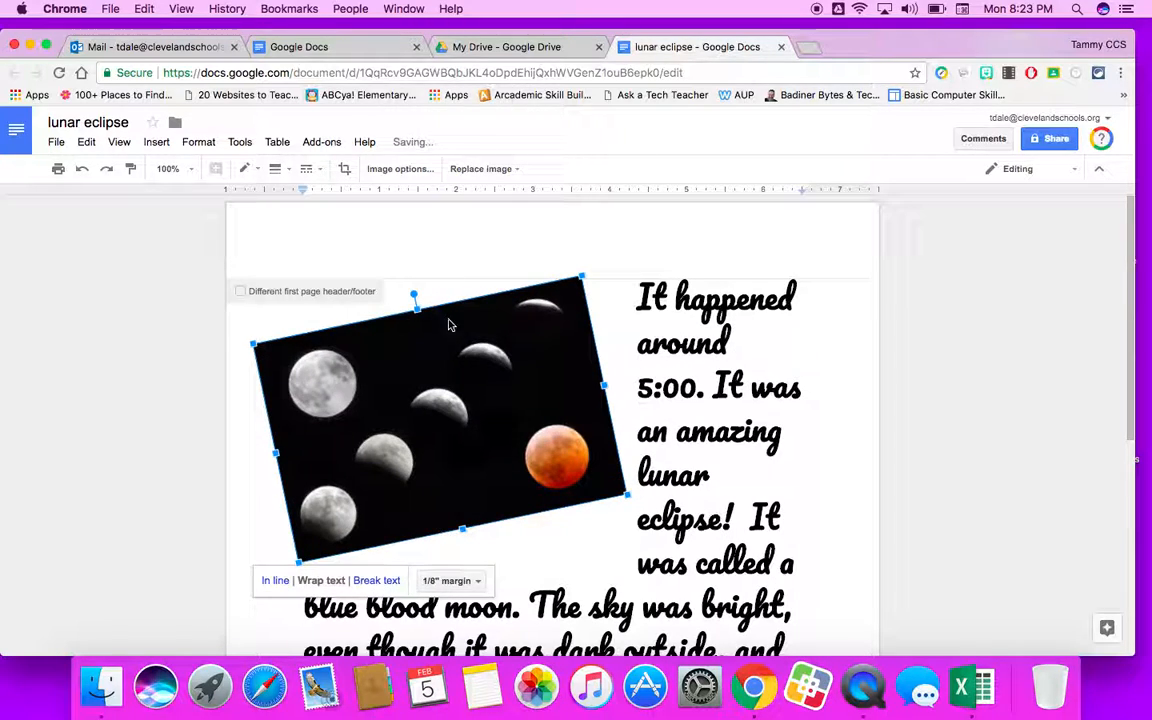
{"action": "scroll", "coordinate": [463, 380], "scroll_direction": "down", "scroll_amount": 4}
{"action": "left_click_drag", "start_coordinate": [418, 242], "coordinate": [410, 630]}
{"action": "scroll", "coordinate": [478, 367], "scroll_direction": "down", "scroll_amount": 4}
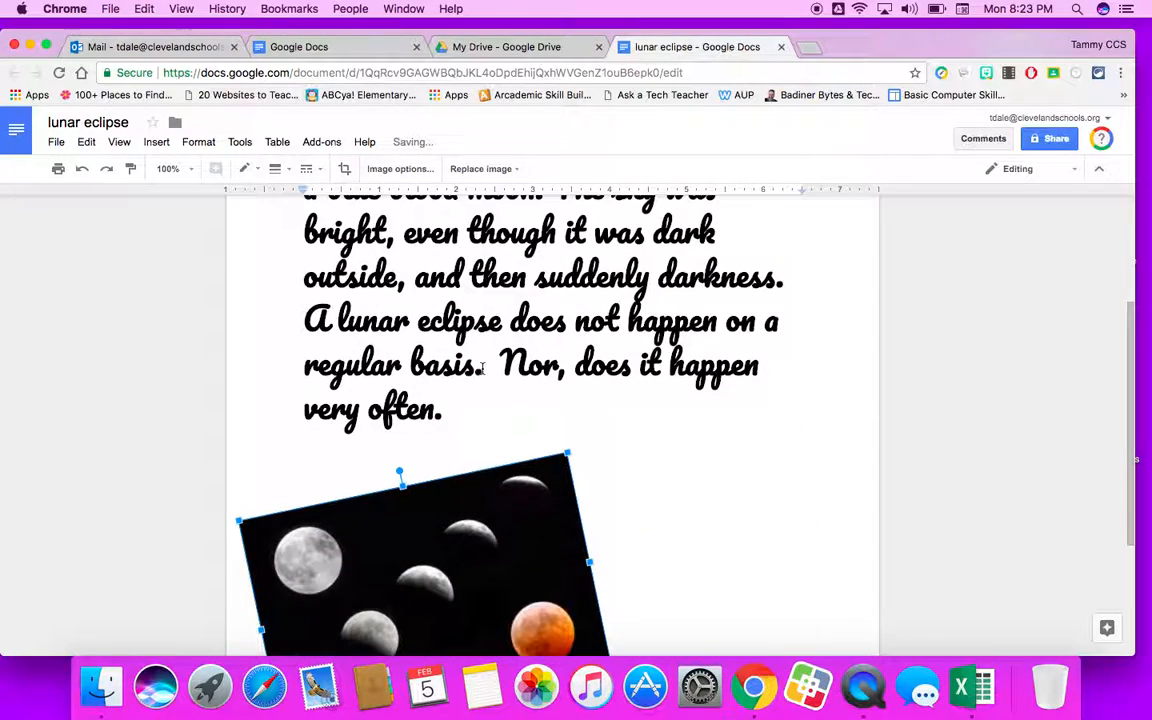
Reposition the image just below the paragraph's last line, shifting it slightly to the right.
{"action": "left_click_drag", "start_coordinate": [432, 496], "coordinate": [427, 535]}
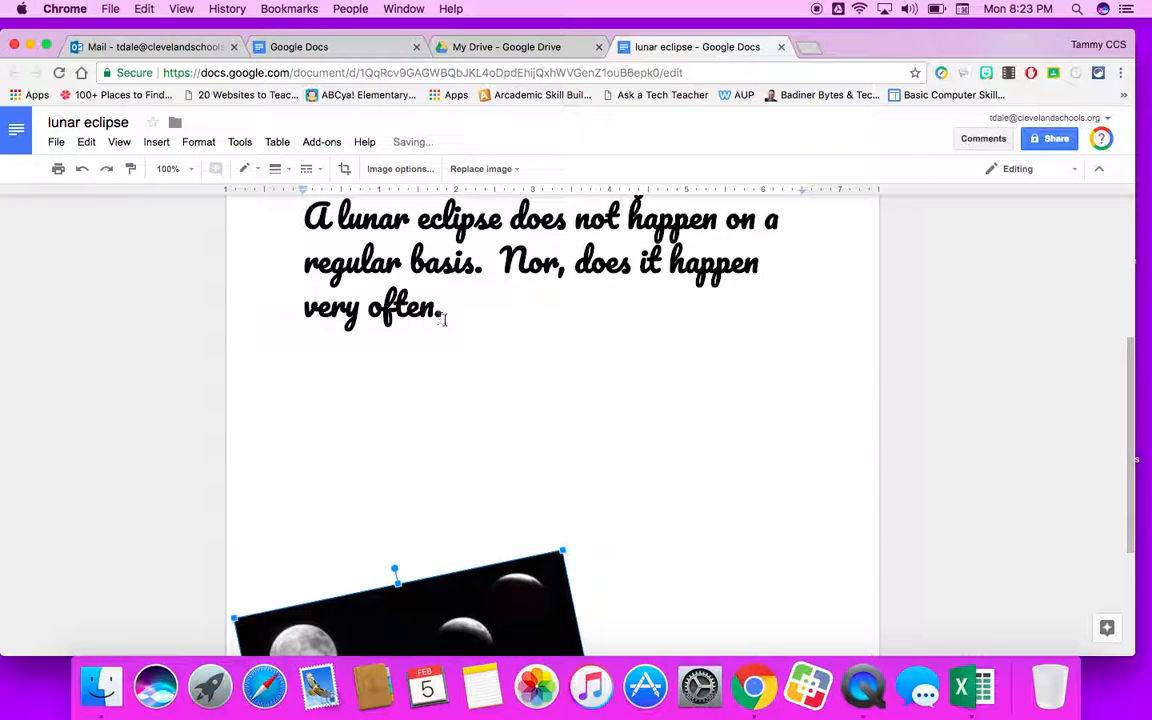
{"action": "left_click", "coordinate": [462, 310]}
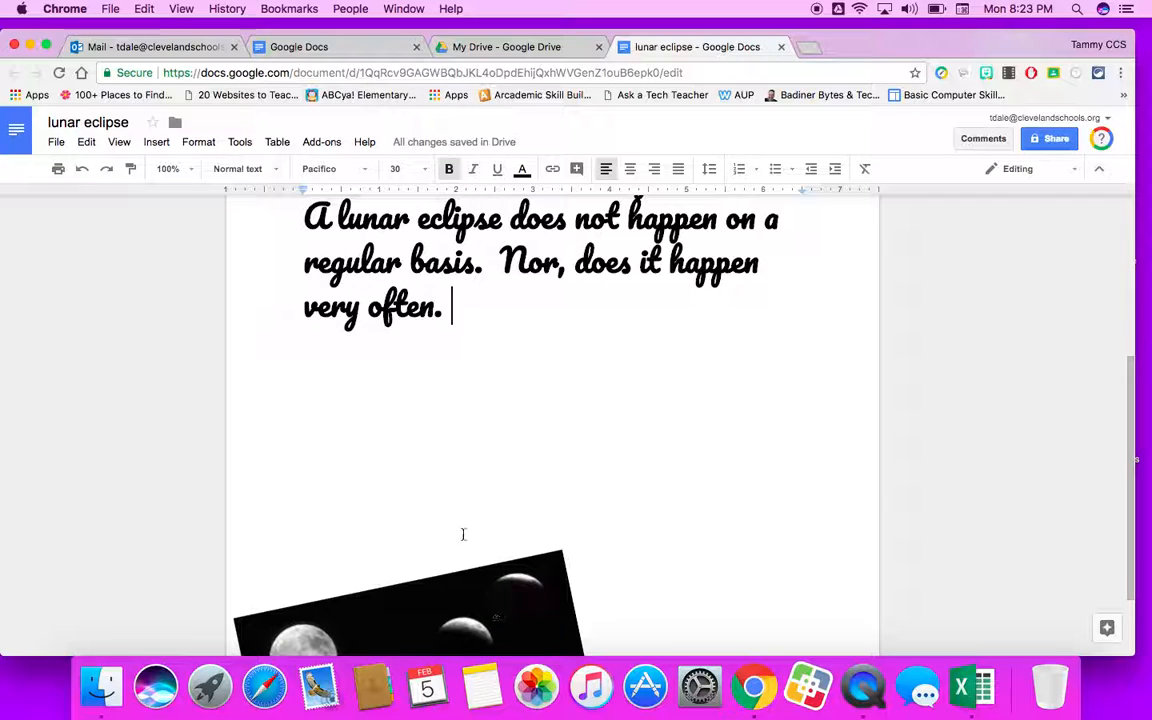
{"action": "scroll", "coordinate": [468, 504], "scroll_direction": "up", "scroll_amount": 1}
{"action": "scroll", "coordinate": [468, 504], "scroll_direction": "down", "scroll_amount": 3}
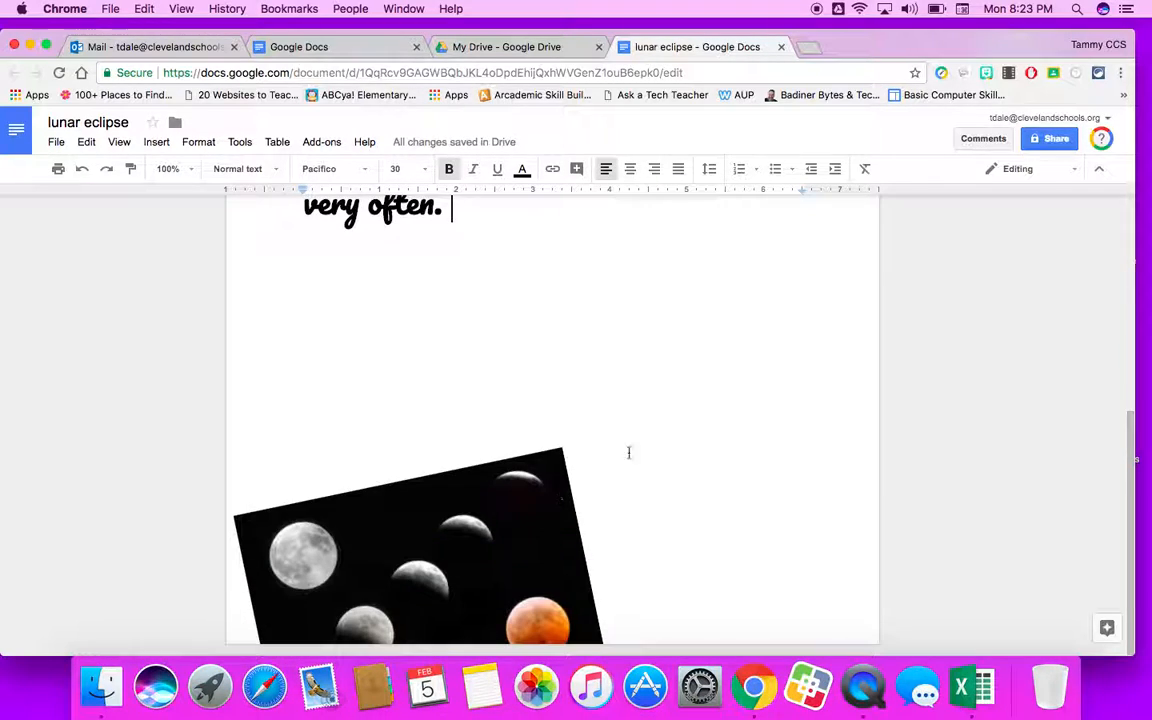
{"action": "left_click_drag", "start_coordinate": [388, 553], "coordinate": [476, 444]}
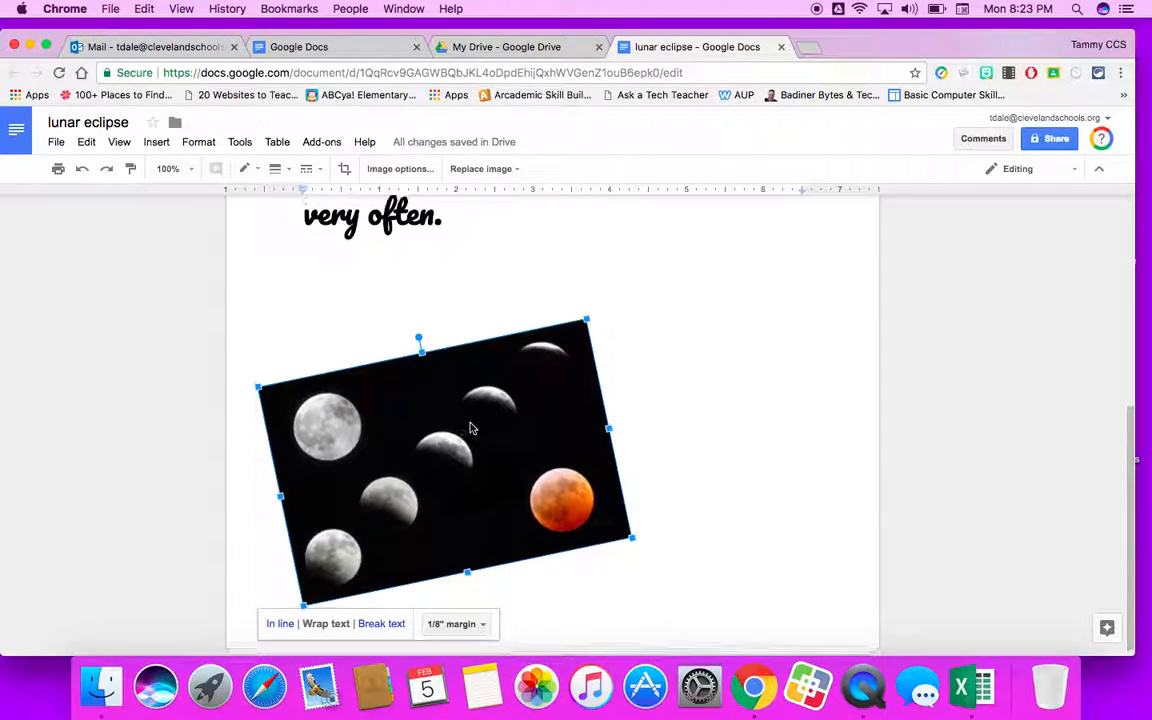
Scroll through the document to review the text and the image's placement.
{"action": "scroll", "coordinate": [466, 429], "scroll_direction": "up", "scroll_amount": 3}
{"action": "scroll", "coordinate": [466, 429], "scroll_direction": "up", "scroll_amount": 5}
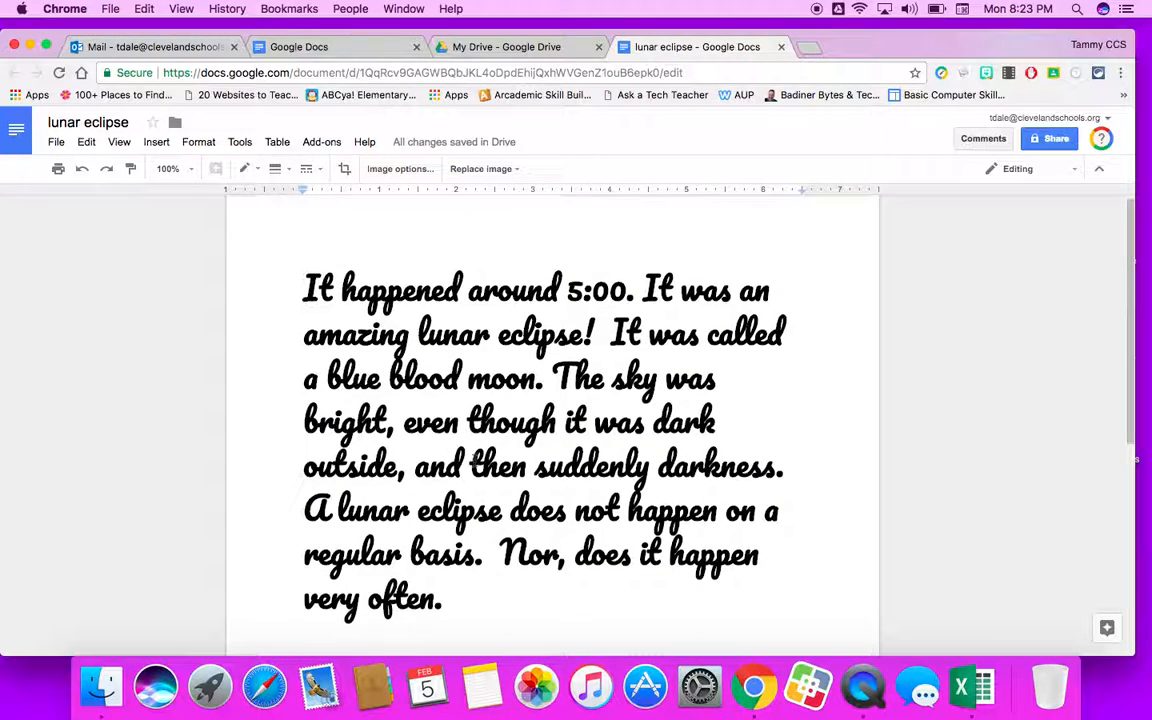
{"action": "scroll", "coordinate": [453, 421], "scroll_direction": "down", "scroll_amount": 7}
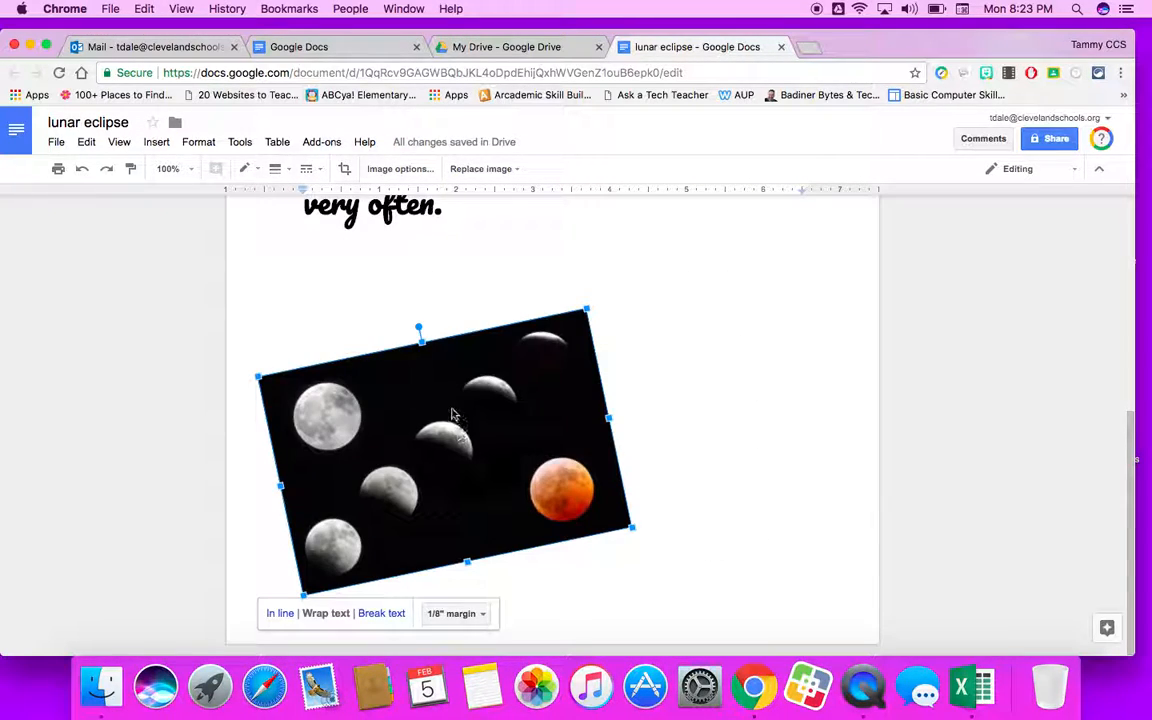